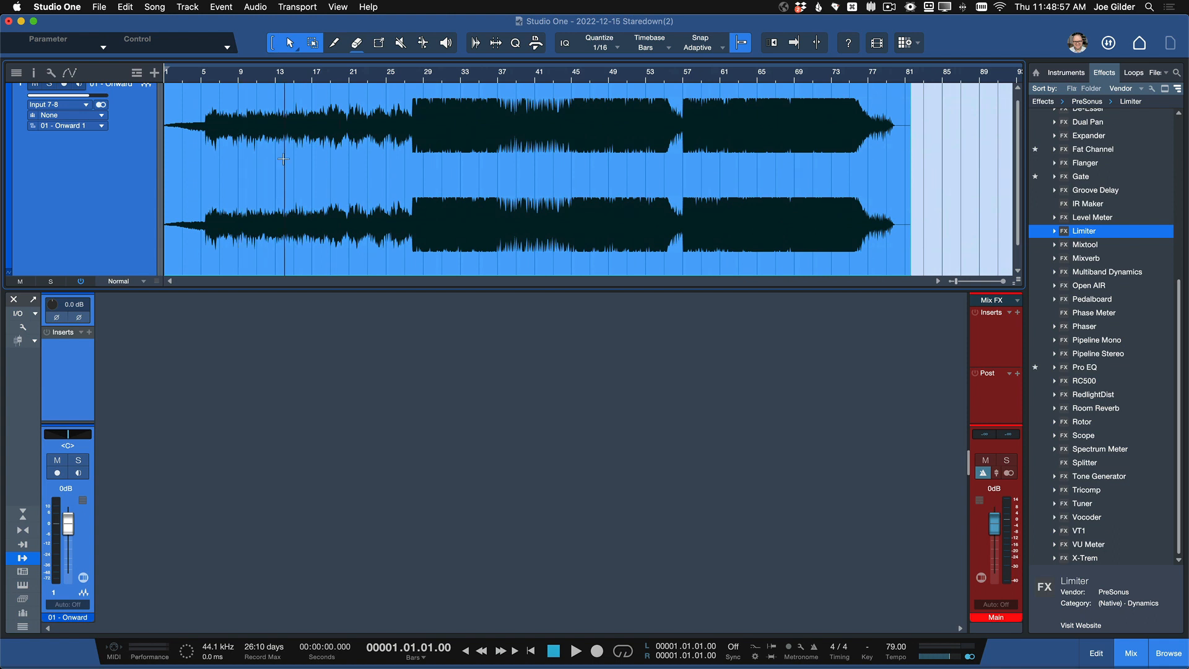
# Insert the Pro EQ effect on the 01 - Onward track and reposition its window over the arrangement
pyautogui.scroll(1, 309, 142)
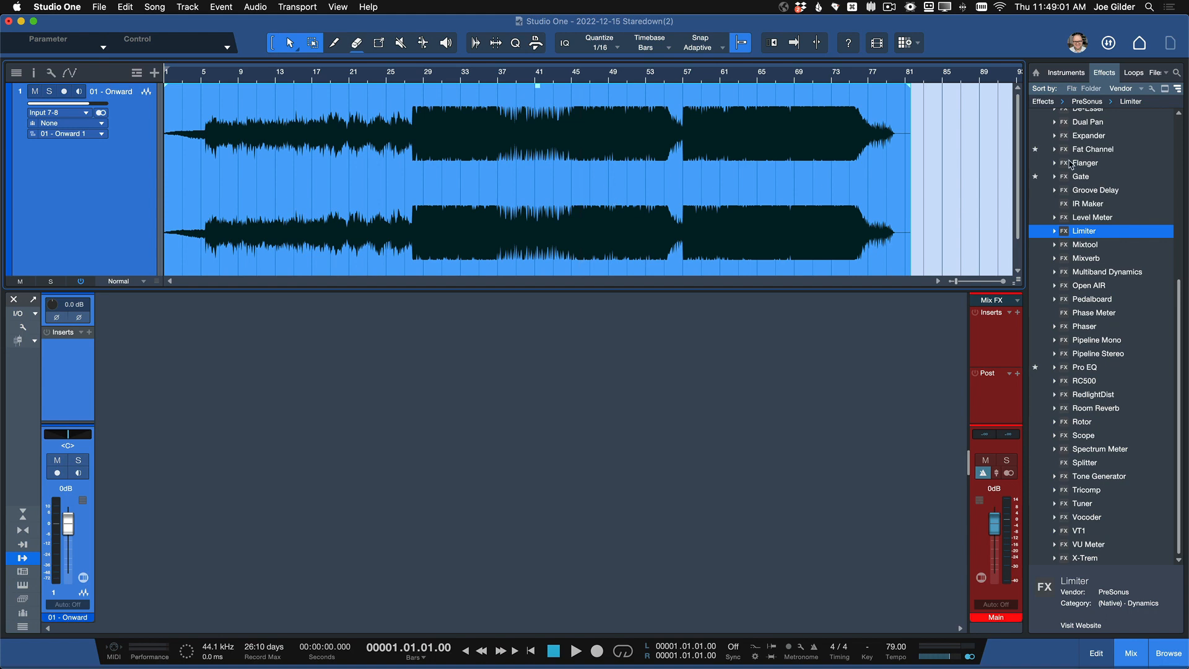
pyautogui.moveTo(1085, 370); pyautogui.dragTo(679, 237)
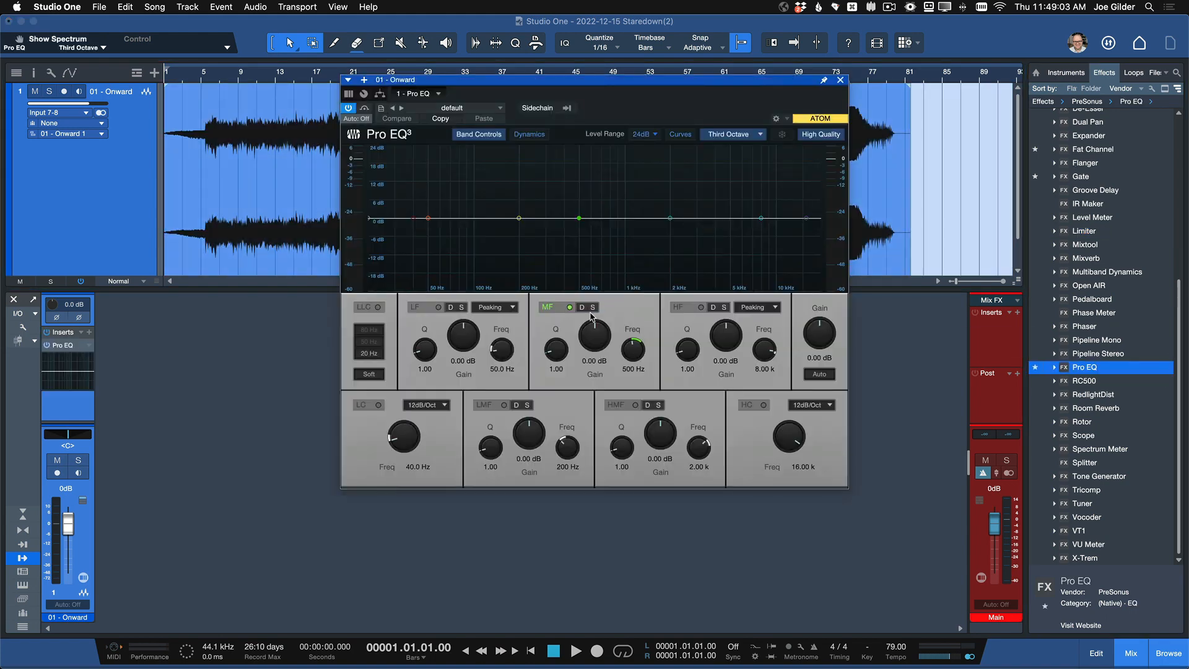
pyautogui.moveTo(609, 86); pyautogui.dragTo(512, 76)
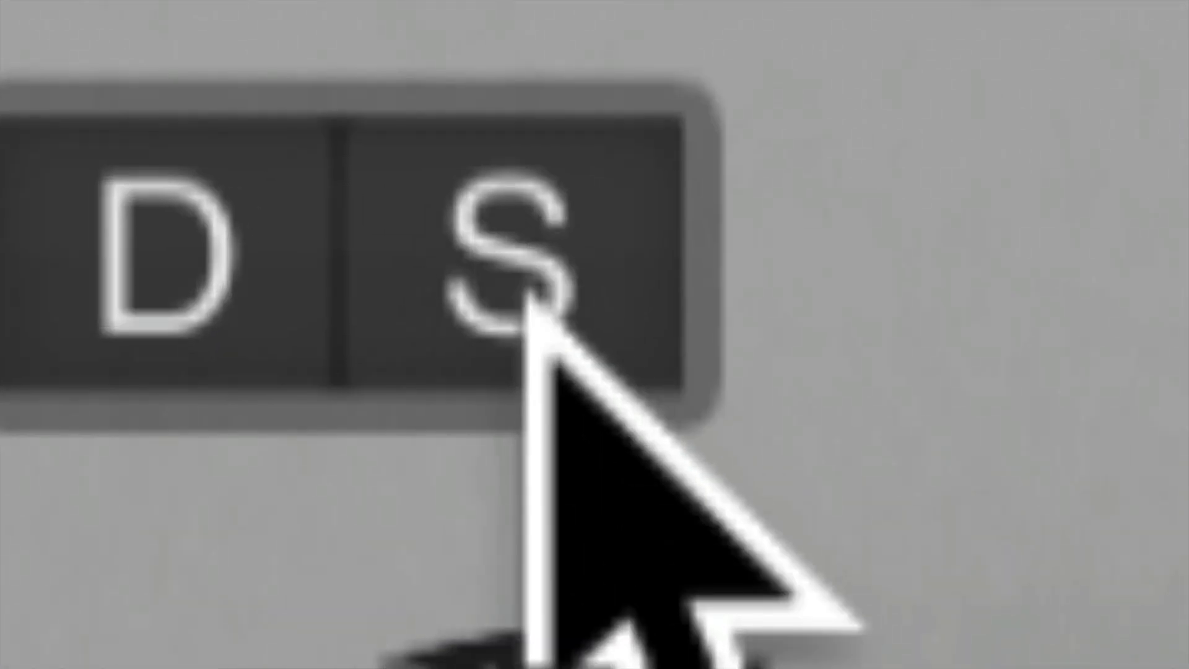
# Switch the MF band's solo mode on and back off several times
pyautogui.click(527, 255)
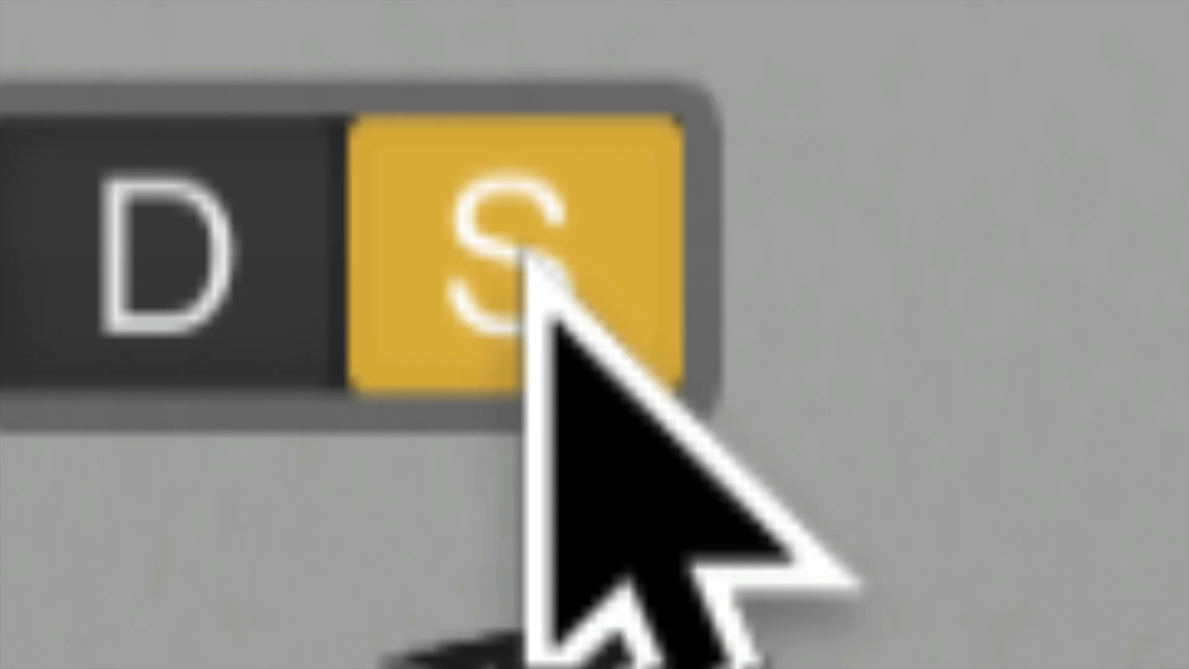
pyautogui.click(527, 256)
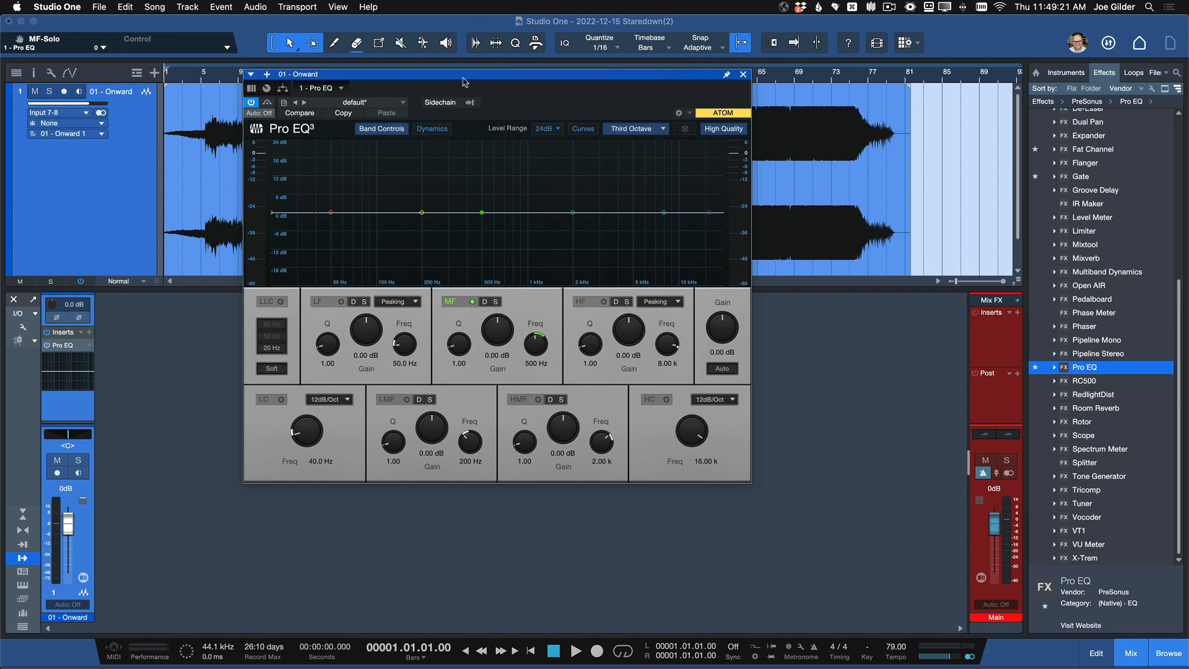
pyautogui.moveTo(460, 82); pyautogui.dragTo(457, 143)
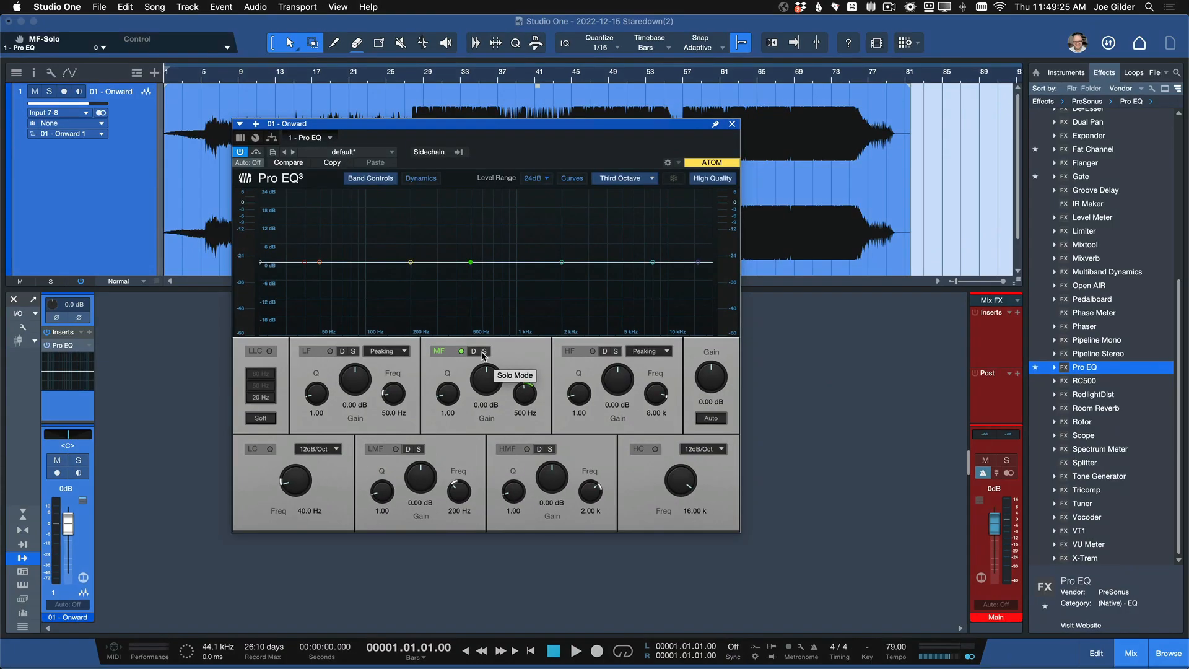
pyautogui.click(485, 351)
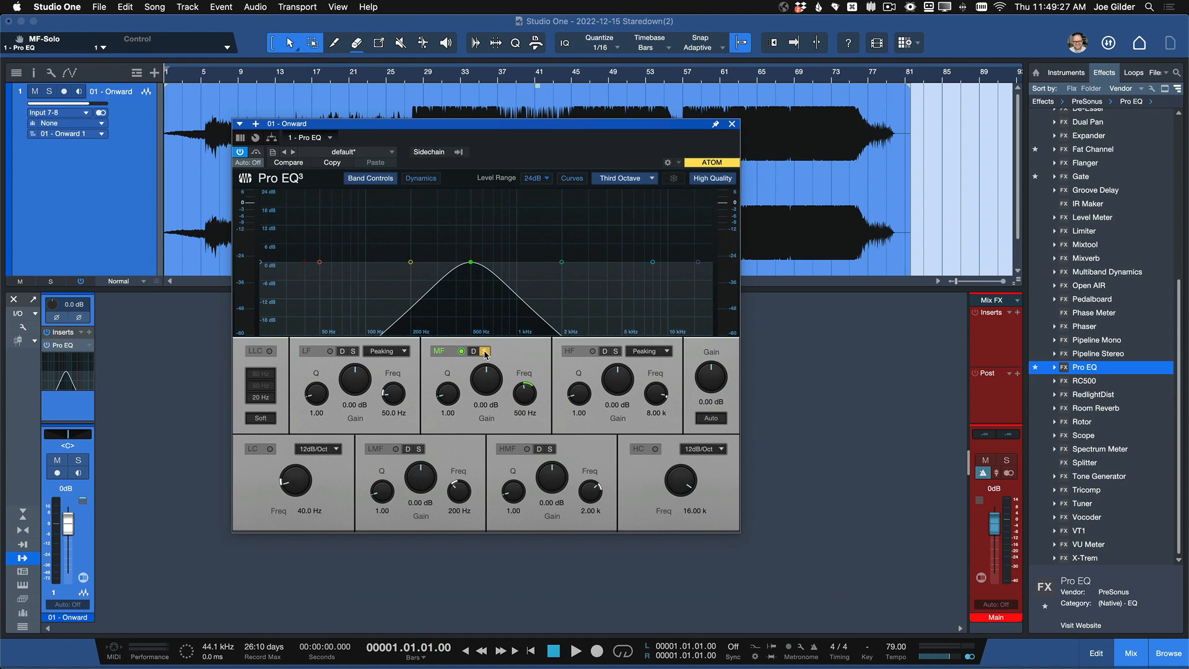
pyautogui.click(484, 350)
pyautogui.click(485, 351)
pyautogui.click(484, 350)
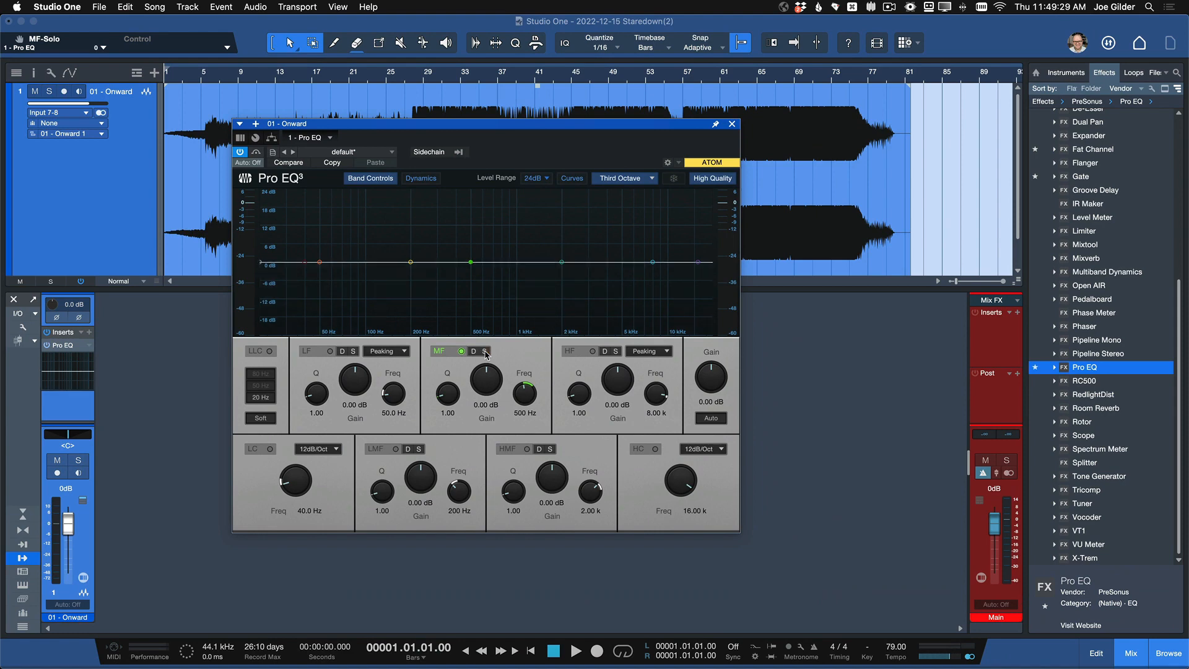
# Move playback to bar 46 and boost the MF band to about 11.3 dB at 715 Hz while the track plays
pyautogui.click(578, 71)
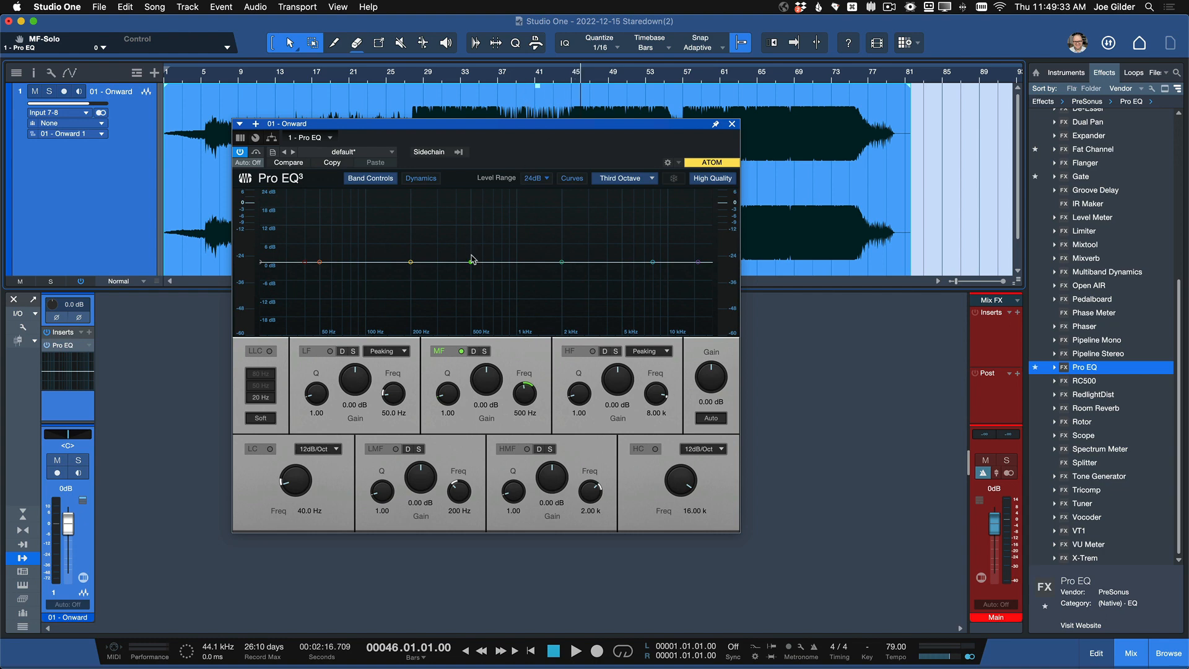
pyautogui.moveTo(472, 263); pyautogui.dragTo(477, 261)
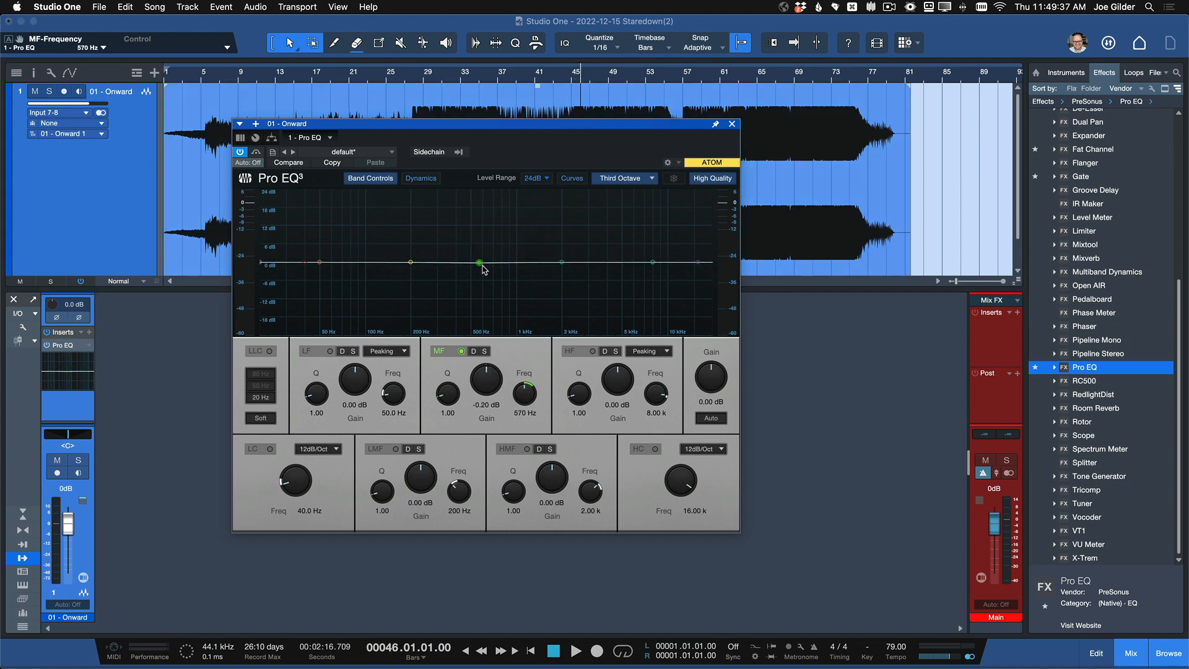
pyautogui.press('space')
pyautogui.moveTo(481, 264); pyautogui.dragTo(495, 230)
pyautogui.press('space')
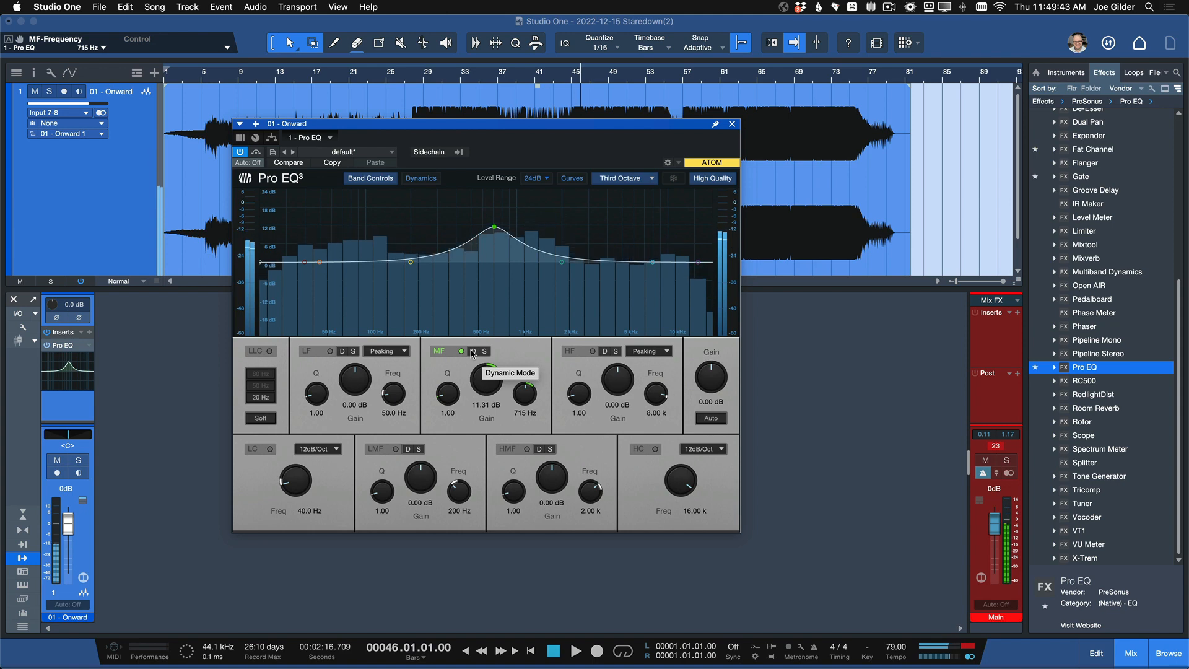
# Try an MF boost of about 14.3 dB at 743 Hz and return the band's gain to 0 dB
pyautogui.doubleClick(485, 382)
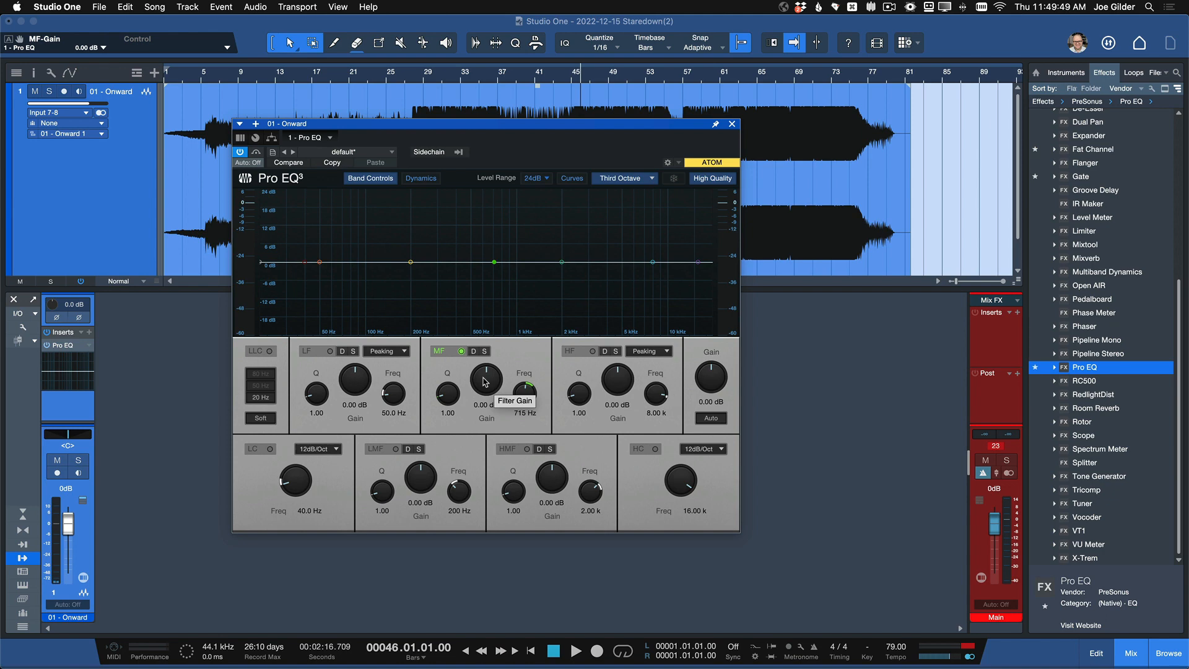
pyautogui.moveTo(495, 263); pyautogui.dragTo(497, 218)
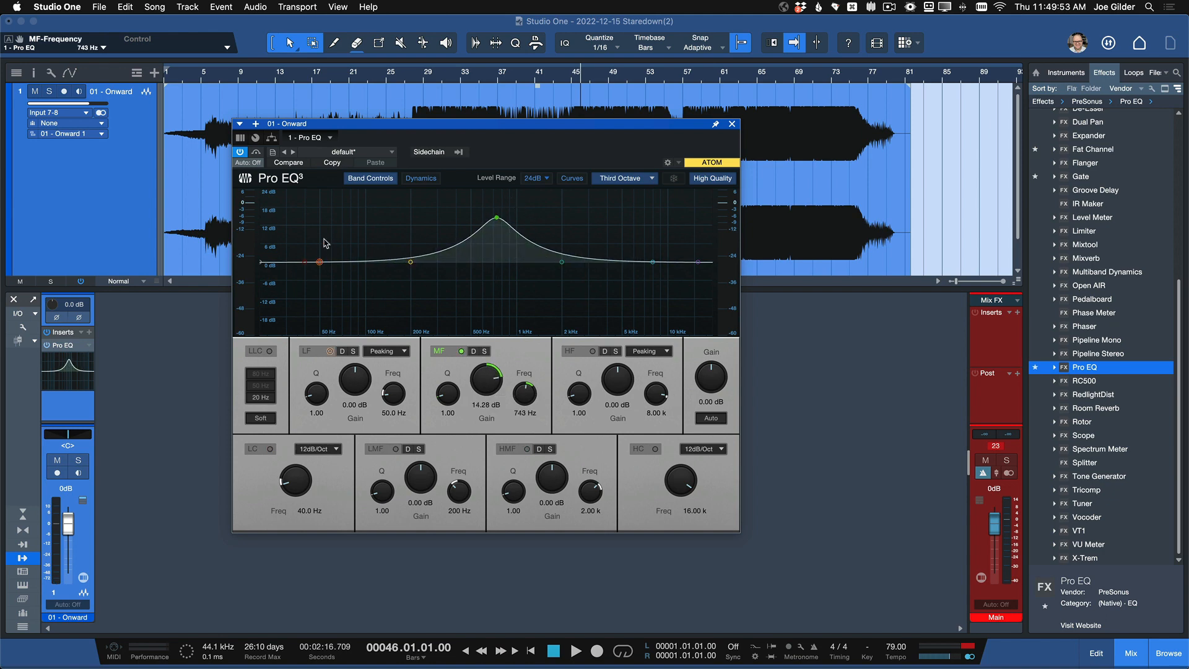
pyautogui.doubleClick(484, 379)
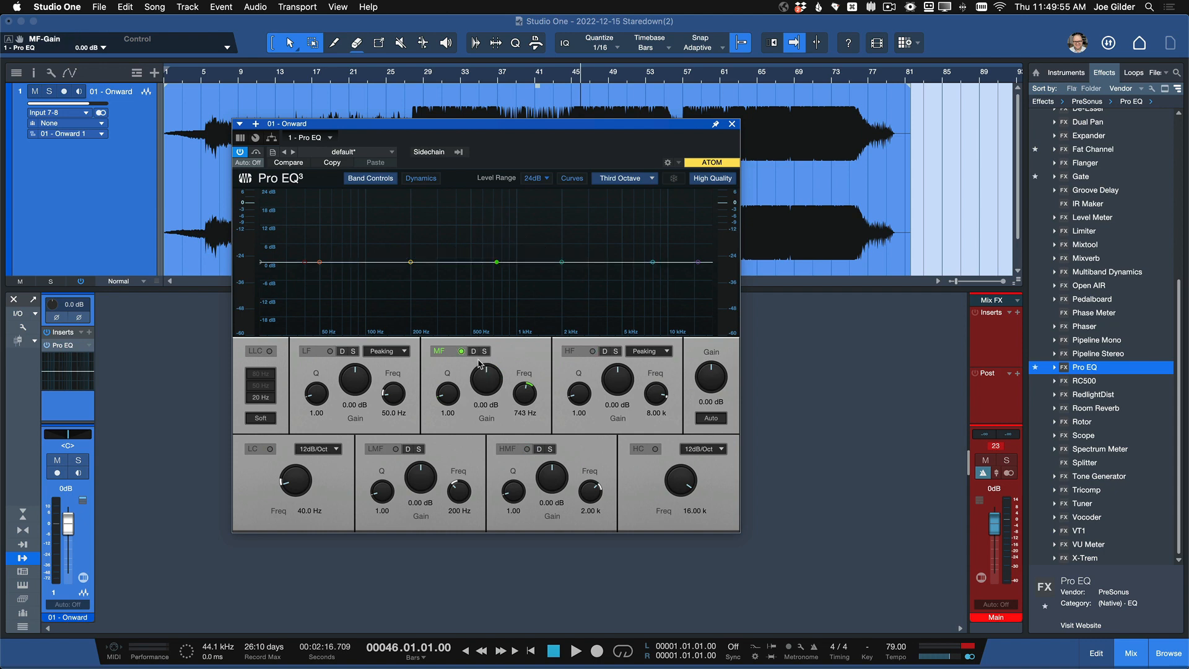
# Toggle the MF band's solo mode and leave it switched on
pyautogui.click(485, 351)
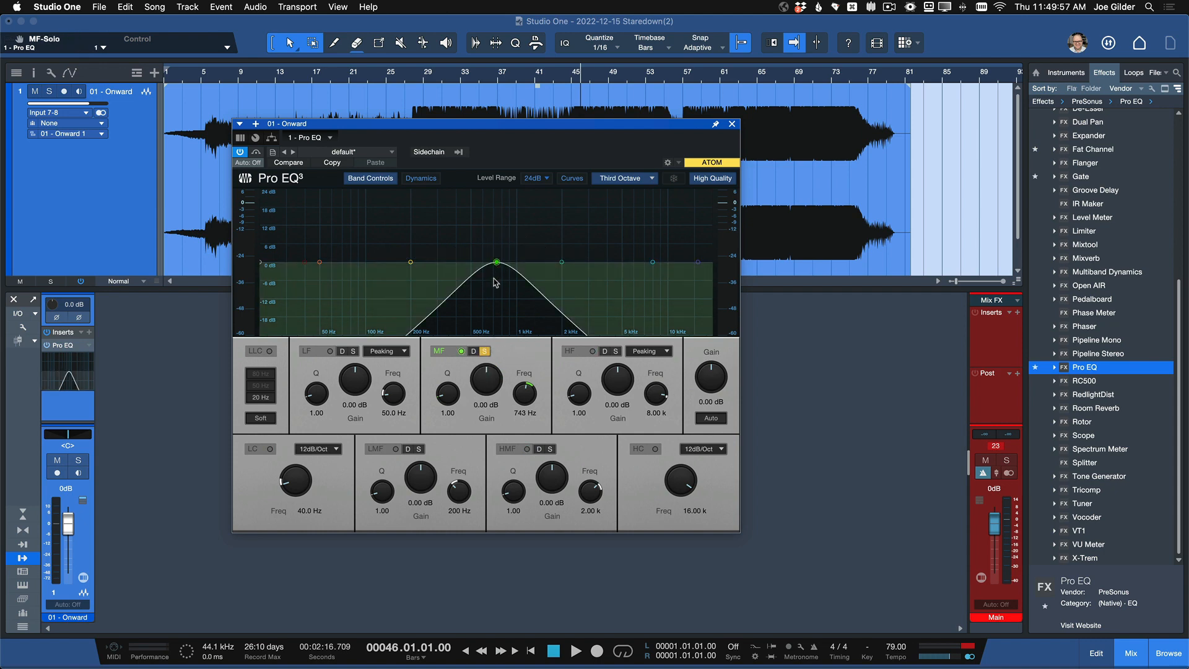
pyautogui.click(485, 352)
pyautogui.click(485, 351)
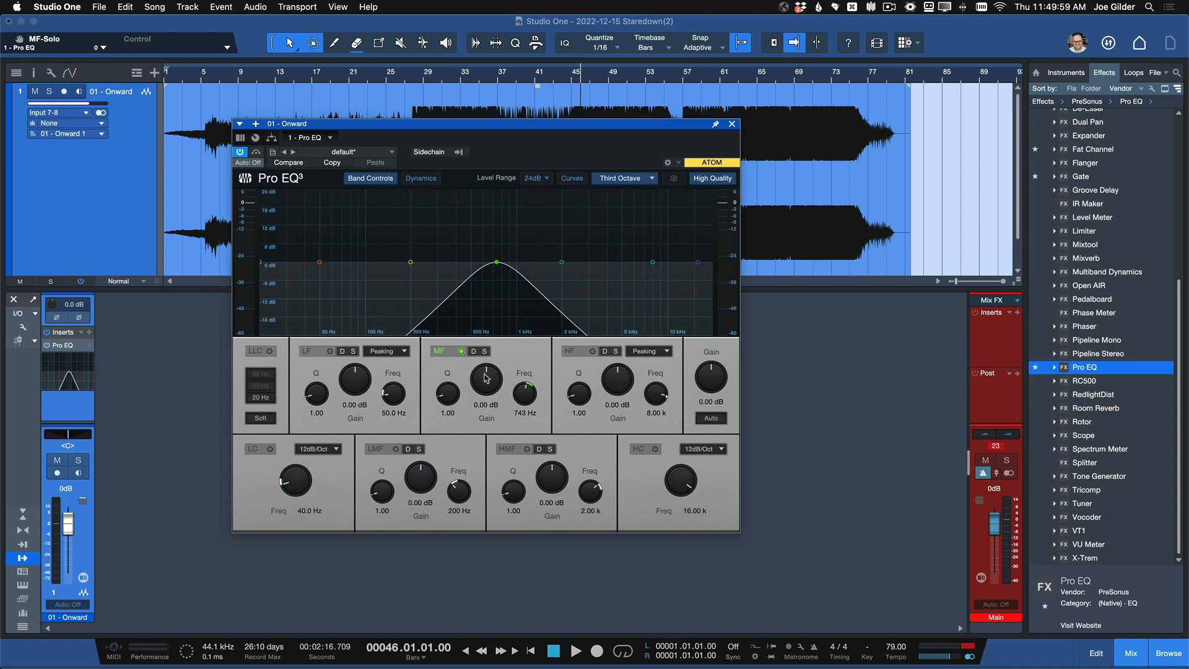
pyautogui.click(485, 351)
# Try a wide Q of 0.17 on the soloed MF band, set it to about 1.39, and audition it
pyautogui.moveTo(455, 391); pyautogui.dragTo(444, 441)
pyautogui.doubleClick(454, 407)
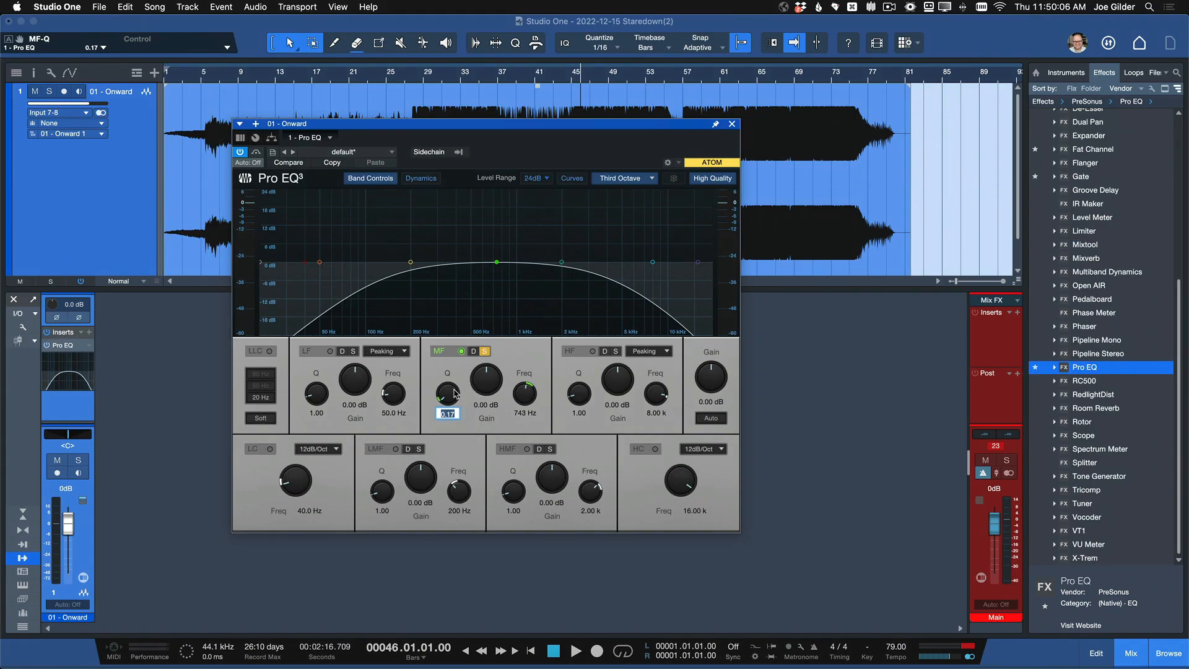
pyautogui.moveTo(472, 283); pyautogui.dragTo(477, 236)
pyautogui.moveTo(456, 376); pyautogui.dragTo(464, 403)
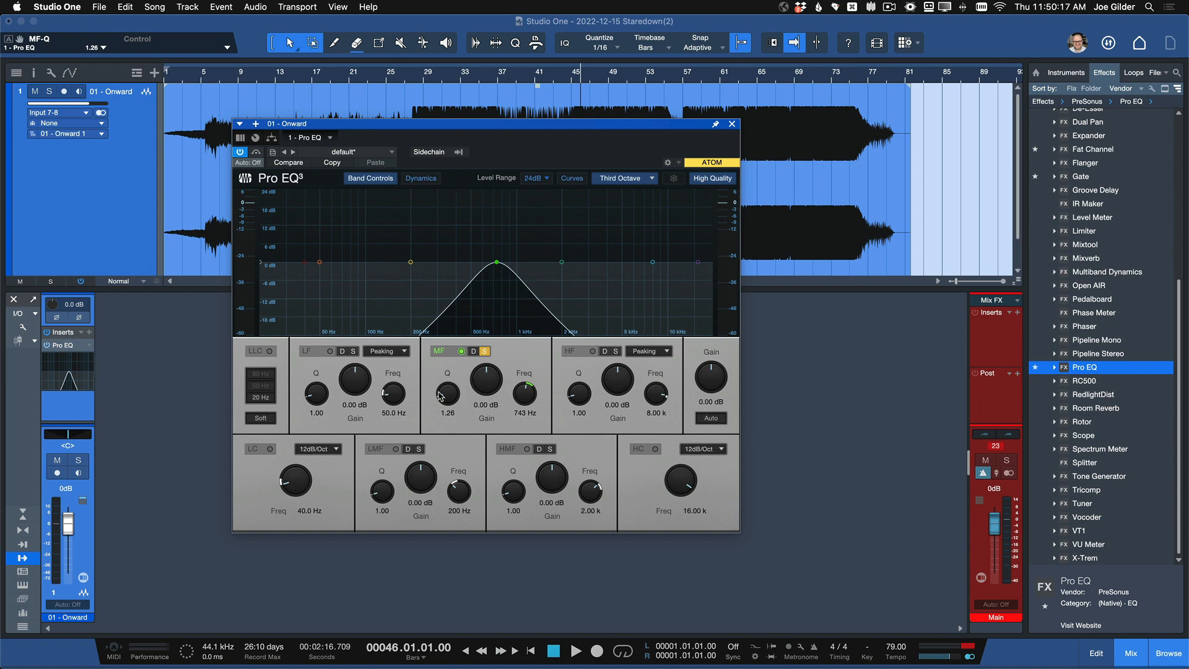
pyautogui.moveTo(441, 395)
pyautogui.mouseDown()
pyautogui.moveTo(444, 376)
pyautogui.moveTo(446, 393)
pyautogui.mouseUp()
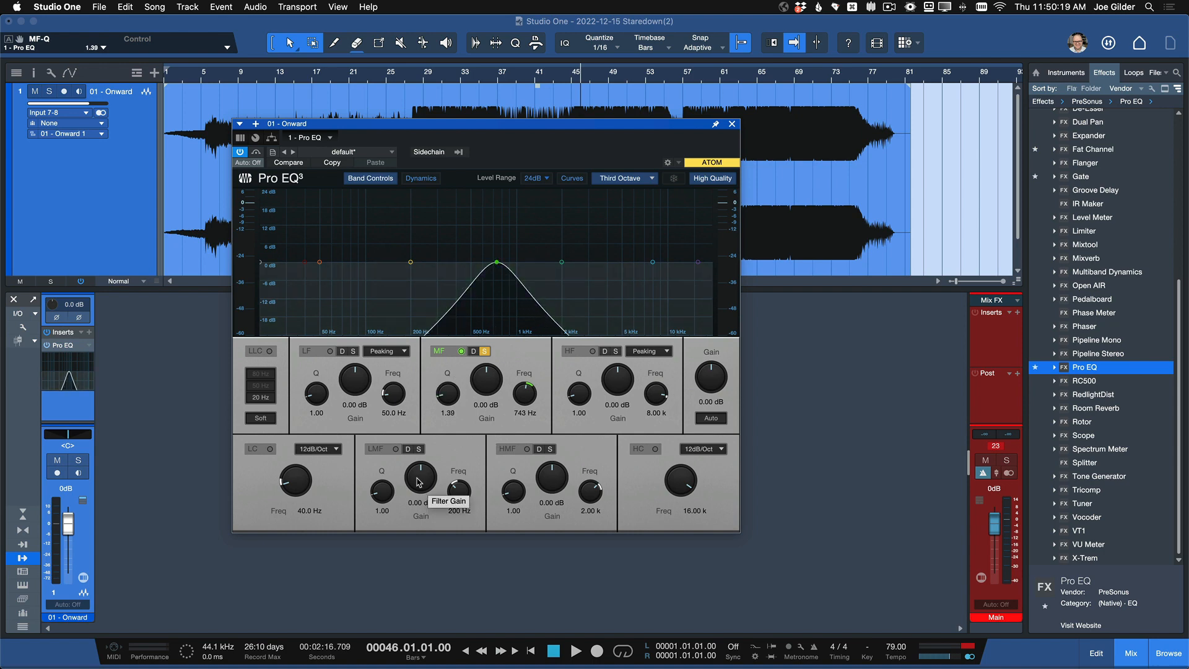
pyautogui.press('space')
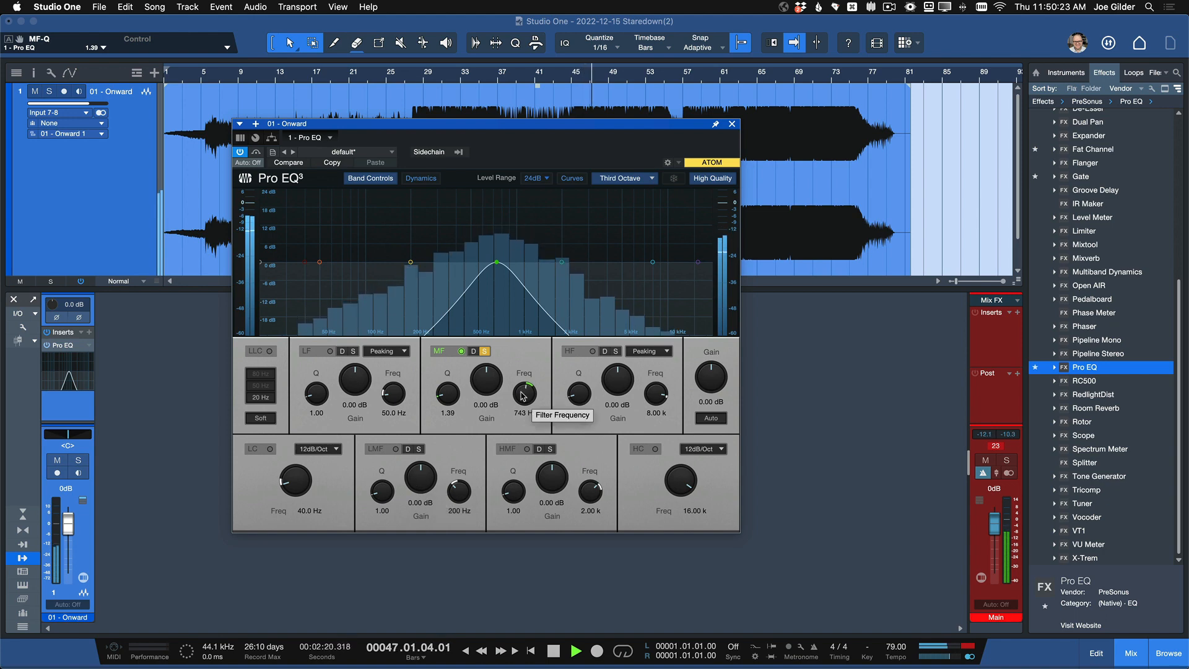
pyautogui.press('space')
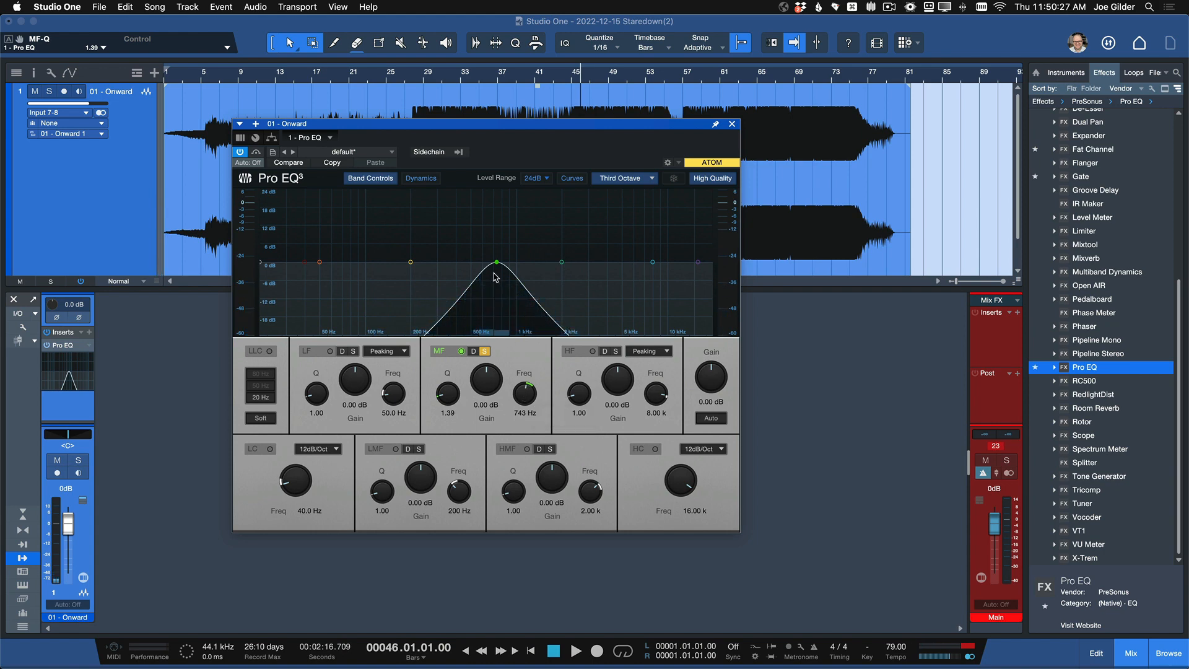
# Bring the soloed MF band to 100 Hz and sweep it down to 50 Hz during playback
pyautogui.moveTo(496, 263); pyautogui.dragTo(325, 261)
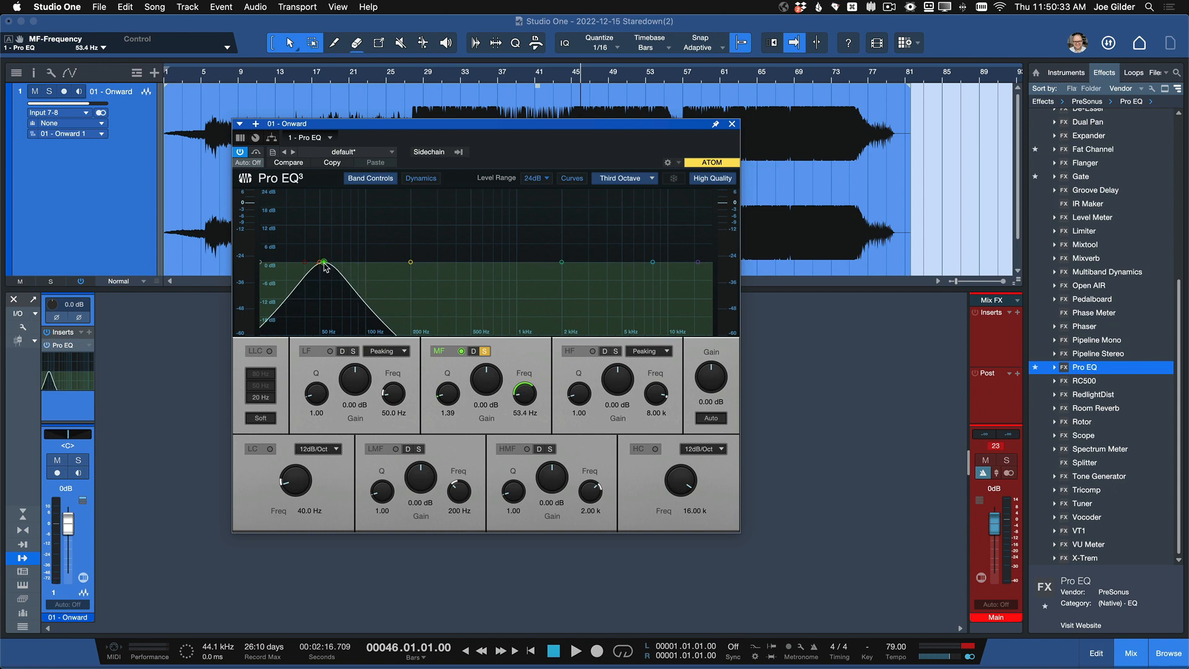
pyautogui.moveTo(323, 263); pyautogui.dragTo(360, 262)
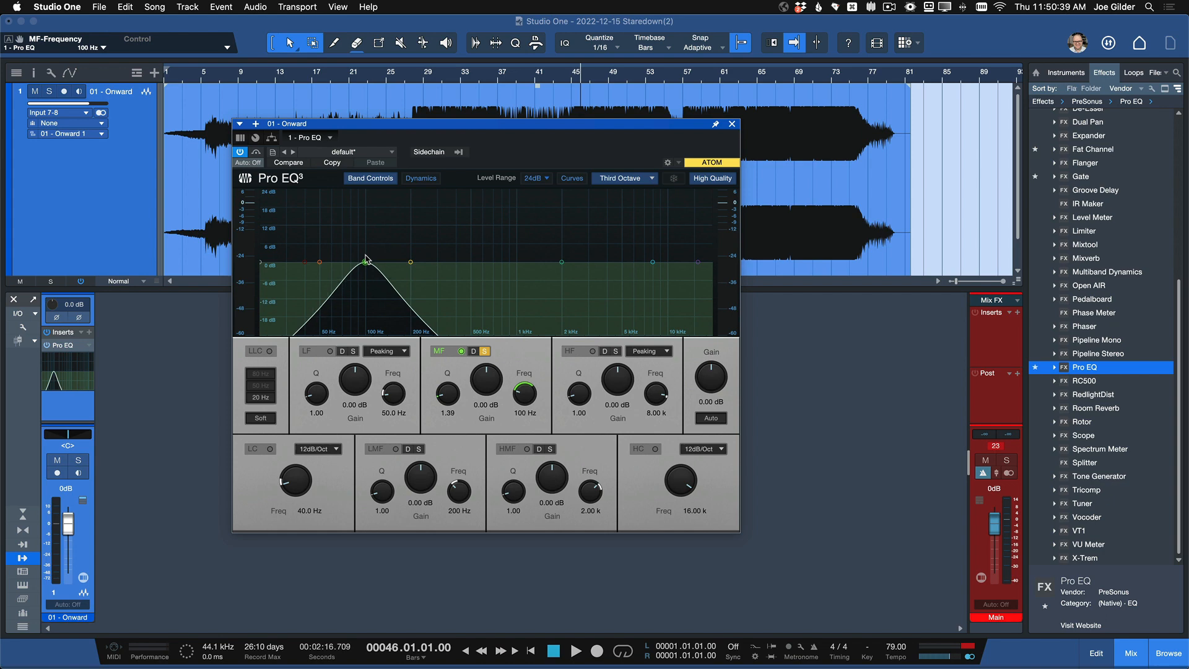
pyautogui.press('space')
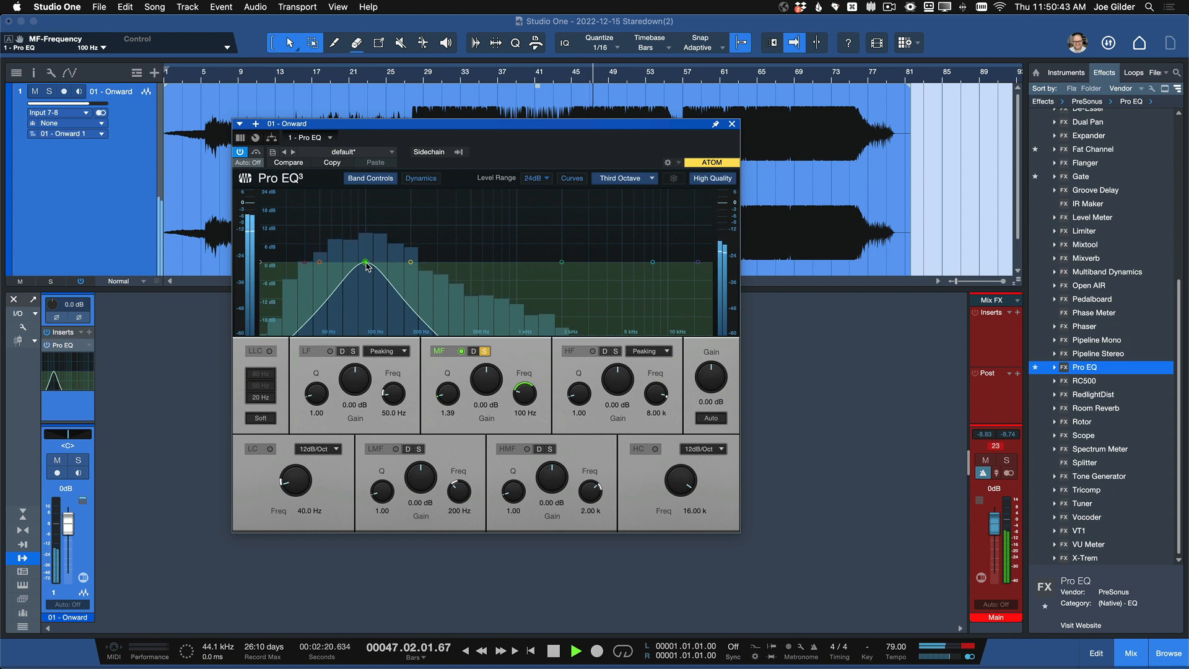
pyautogui.moveTo(368, 266); pyautogui.dragTo(321, 265)
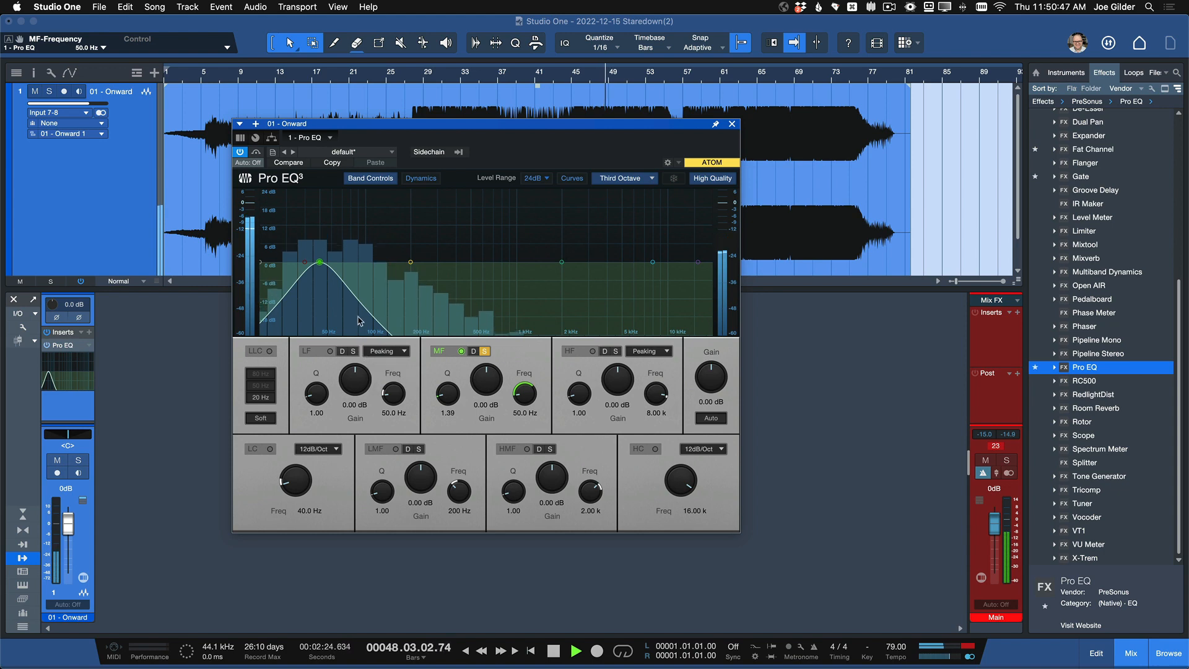
pyautogui.press('space')
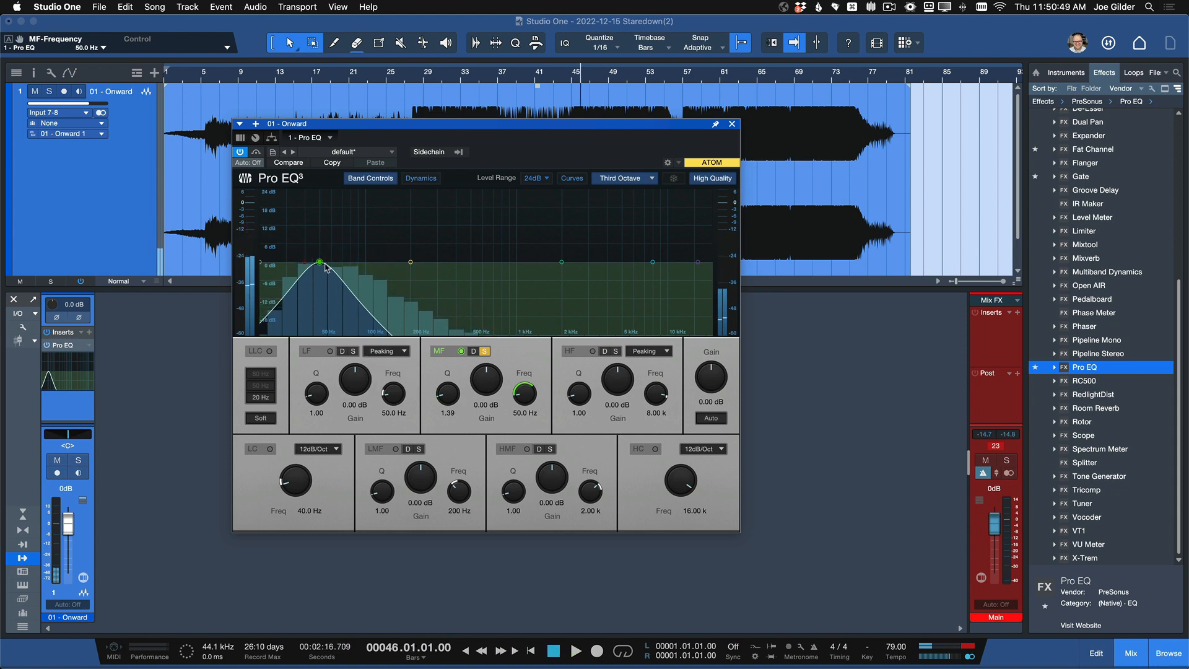
# Raise the soloed MF band to about 265 Hz and sweep it down to about 45 Hz during playback
pyautogui.moveTo(324, 267); pyautogui.dragTo(432, 313)
pyautogui.press('space')
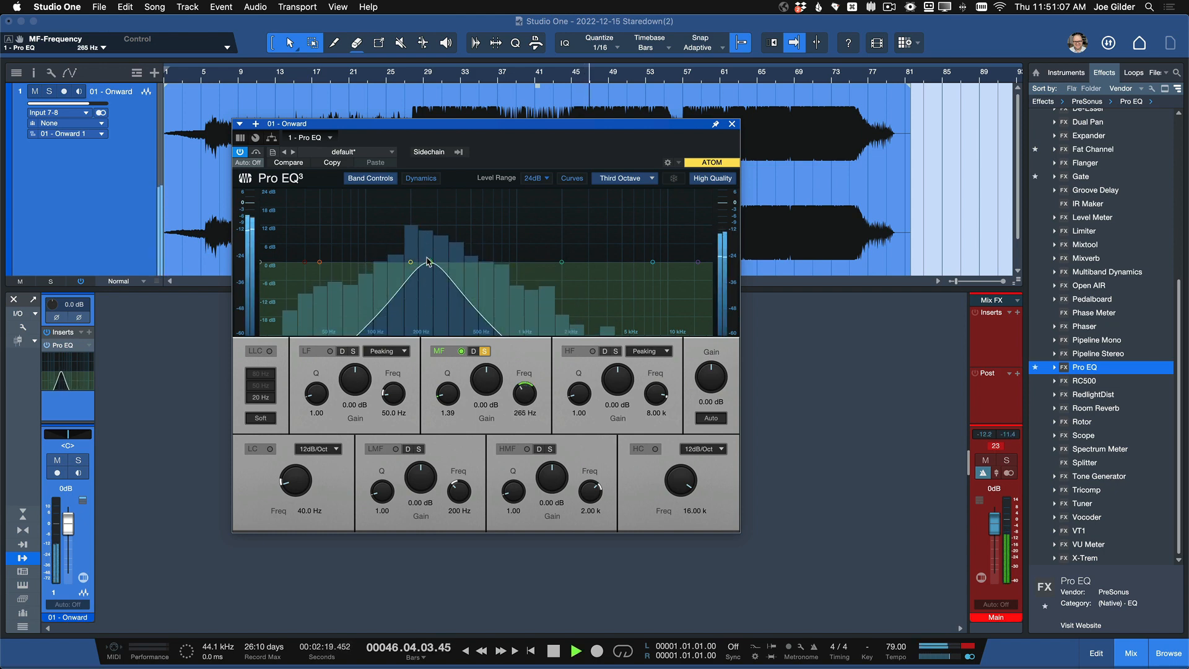
pyautogui.moveTo(432, 259); pyautogui.dragTo(313, 268)
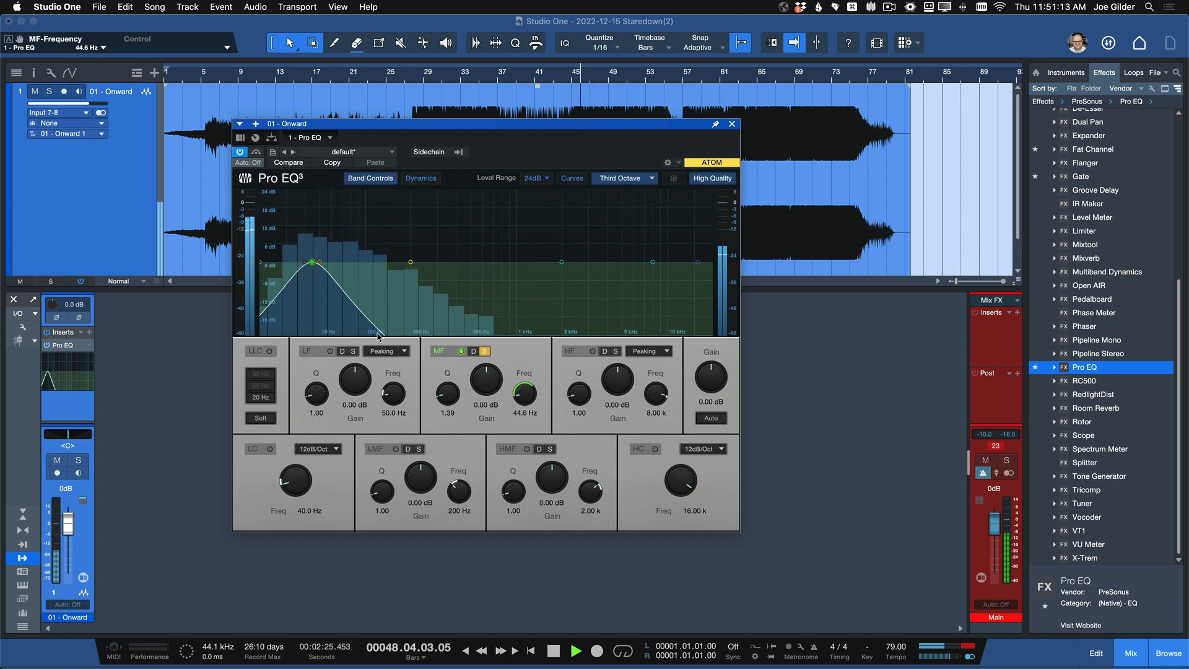
pyautogui.press('space')
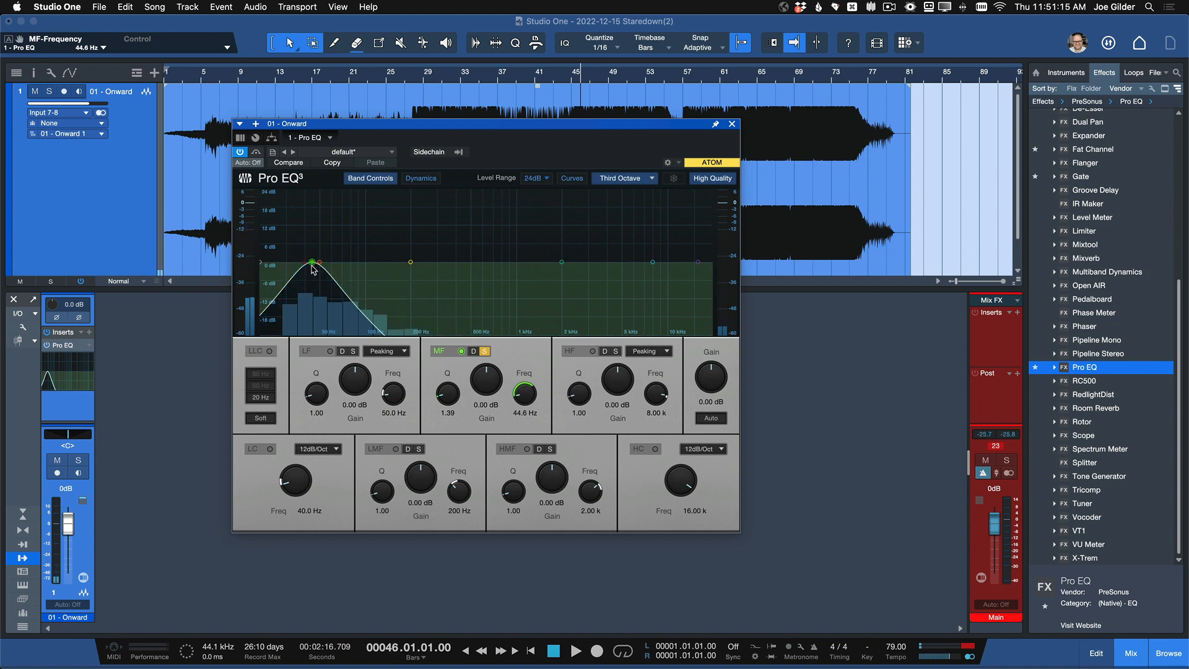
# Set the soloed MF band to about 137 Hz and audition that range
pyautogui.moveTo(314, 266); pyautogui.dragTo(381, 265)
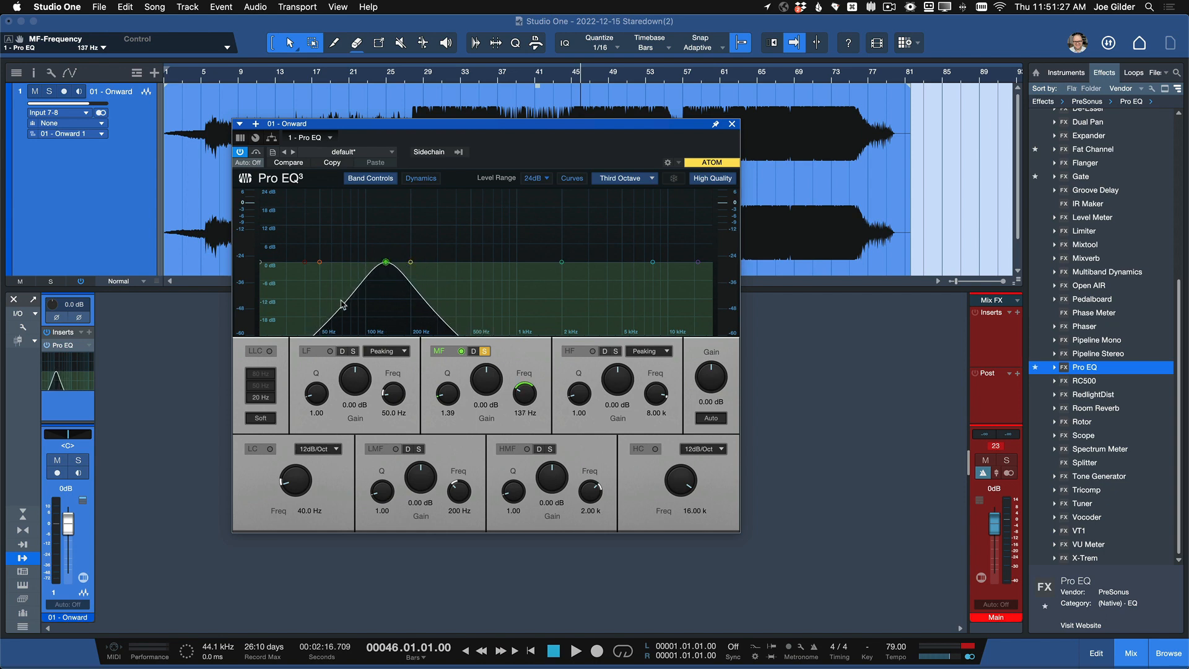
pyautogui.press('space')
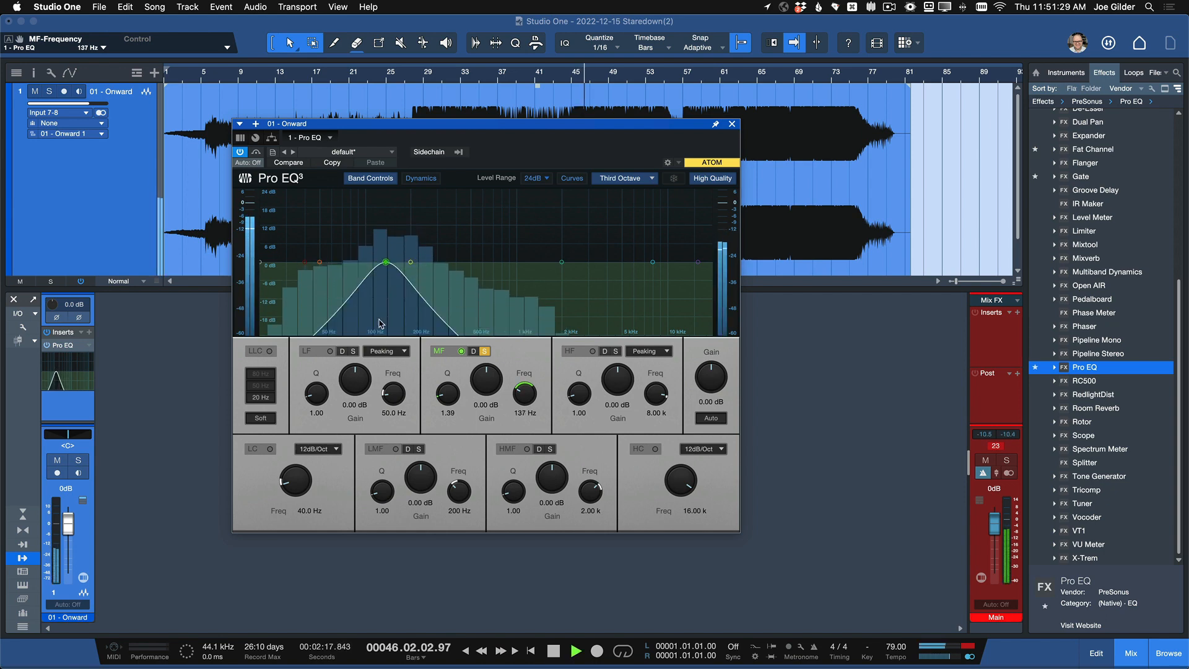
pyautogui.press('space')
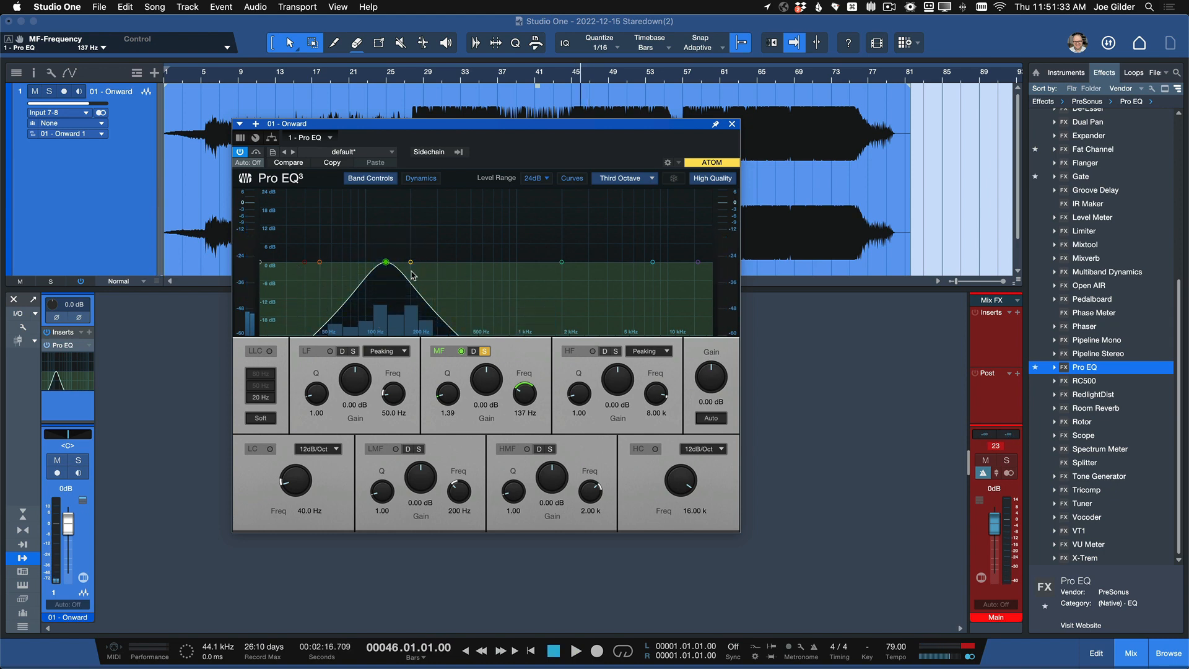
# Move the soloed MF band up to about 1.04 kHz and sweep it to about 615 Hz during playback
pyautogui.moveTo(386, 263); pyautogui.dragTo(372, 262)
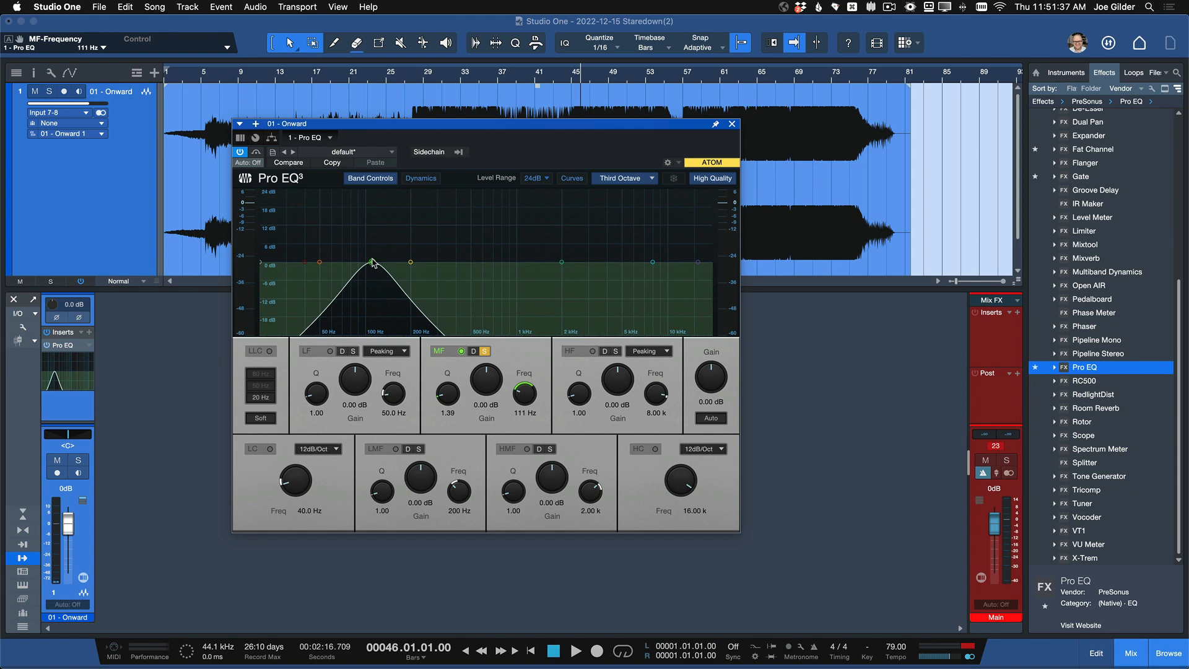
pyautogui.moveTo(375, 268); pyautogui.dragTo(522, 269)
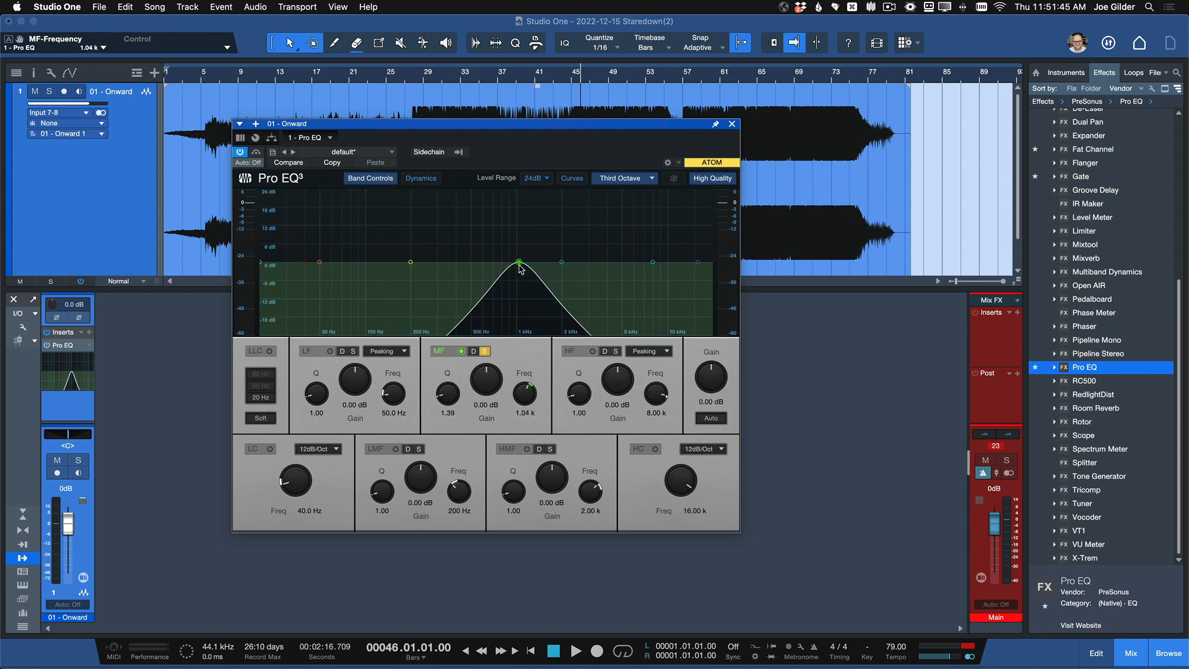
pyautogui.press('space')
pyautogui.moveTo(521, 268); pyautogui.dragTo(485, 268)
pyautogui.press('space')
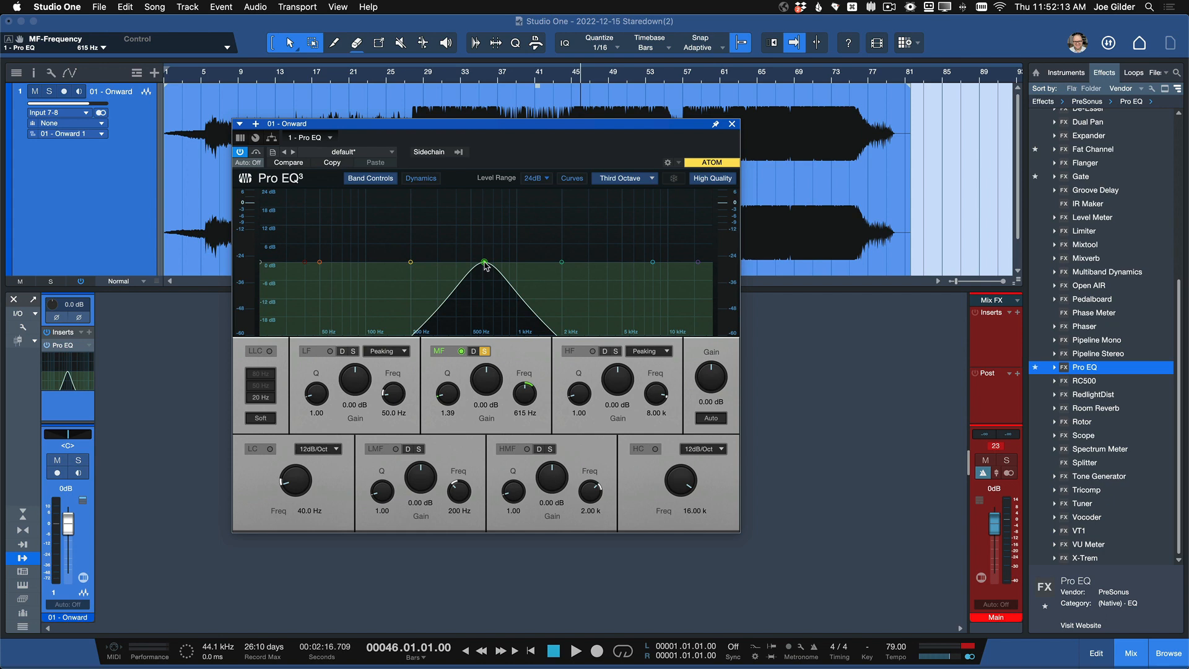
# Turn off solo on the MF band and shape it into a cut of about -4.36 dB at 166 Hz
pyautogui.click(485, 263)
pyautogui.click(485, 351)
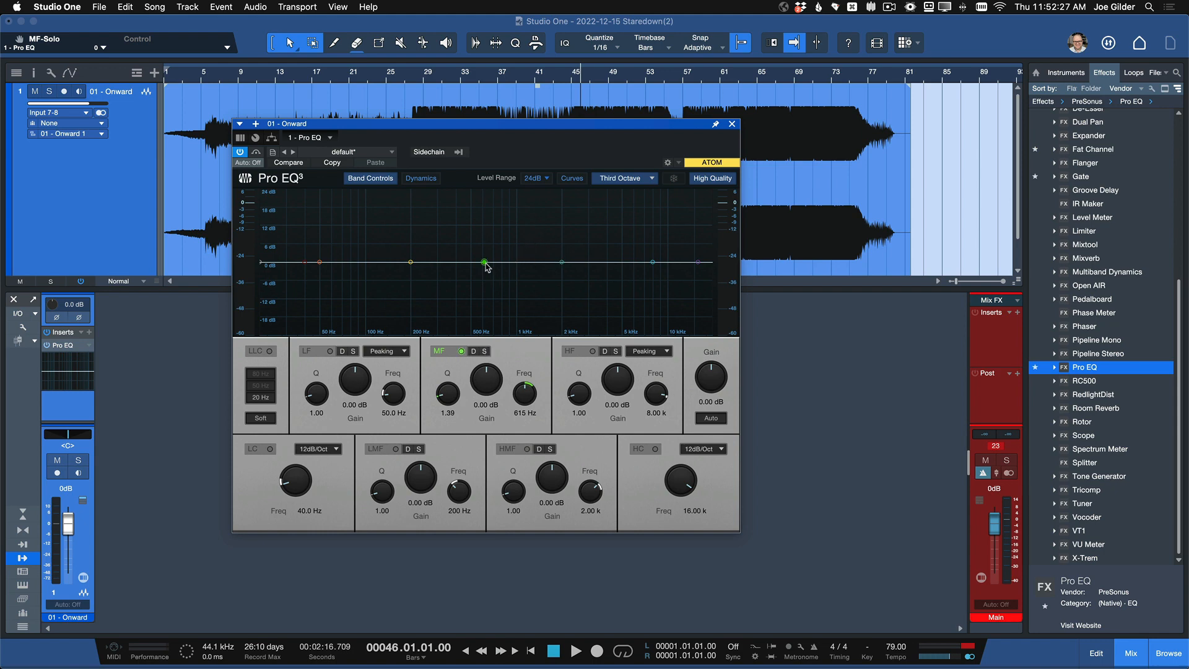
pyautogui.moveTo(485, 263); pyautogui.dragTo(400, 279)
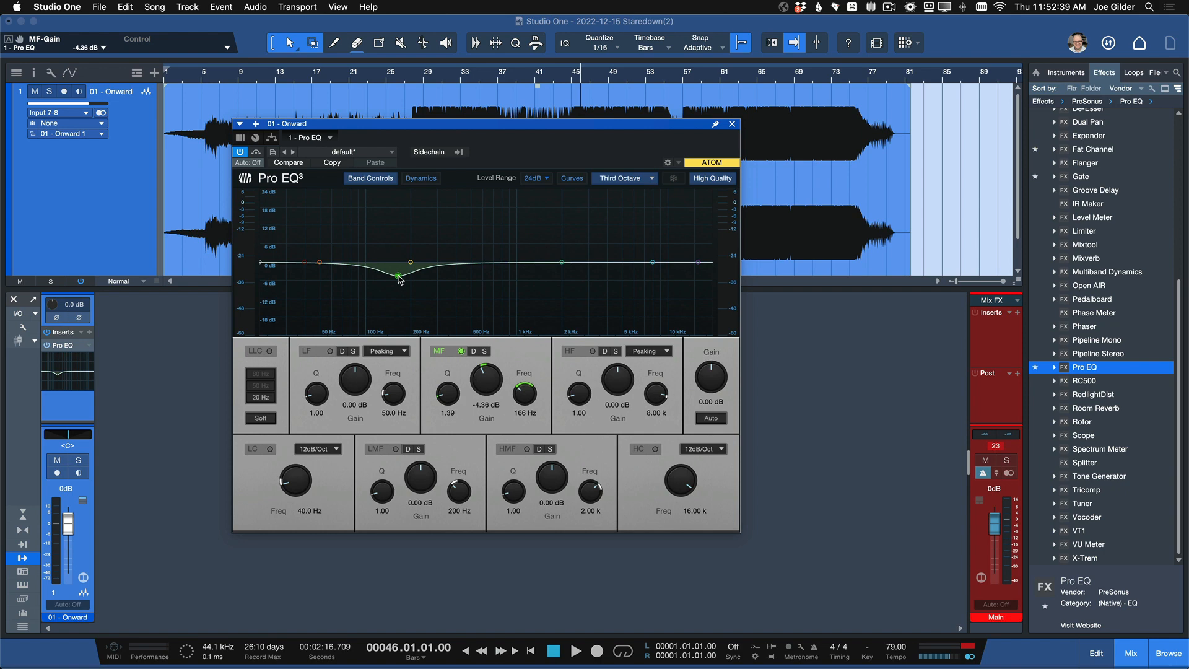
# Move the MF band to about 847 Hz with 0.20 dB gain and briefly audition the full mix without solo
pyautogui.moveTo(398, 277); pyautogui.dragTo(507, 264)
pyautogui.press('space')
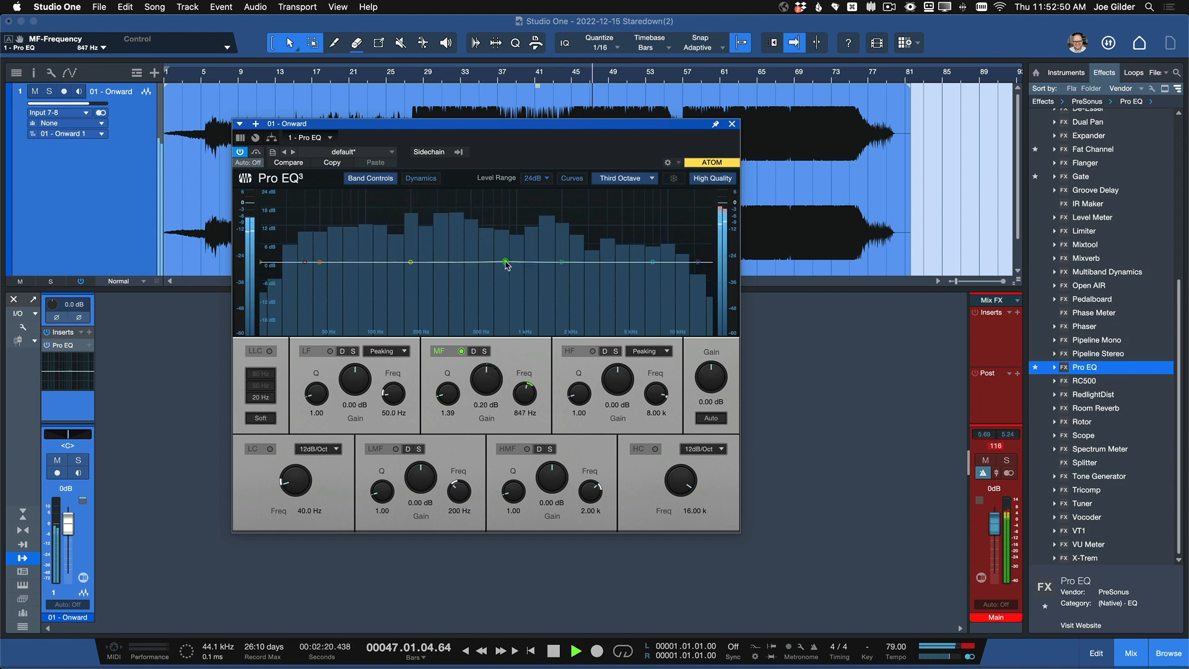
pyautogui.press('space')
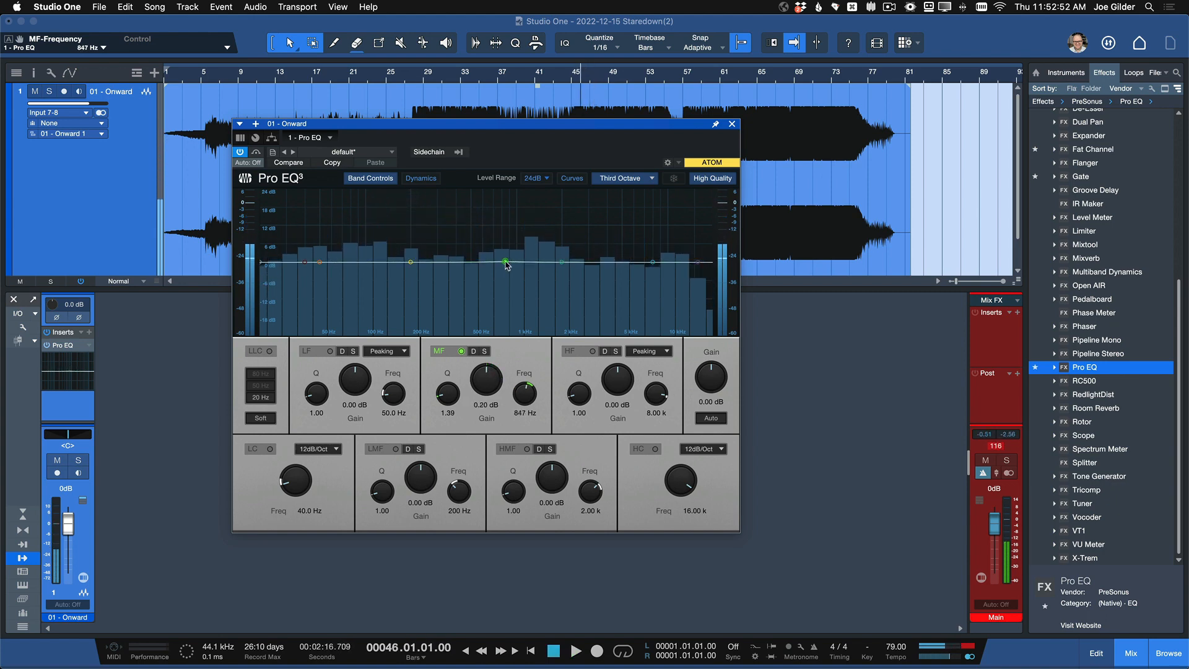
# Solo the MF band again and shift it to about 931 Hz during playback
pyautogui.click(486, 351)
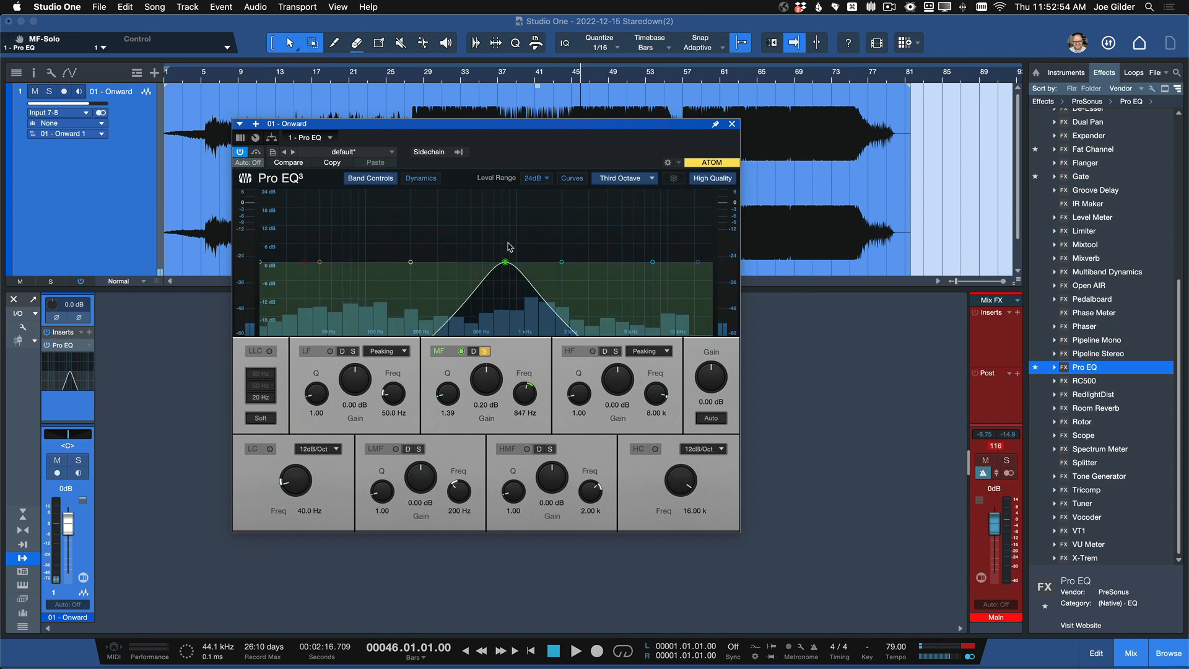
pyautogui.press('space')
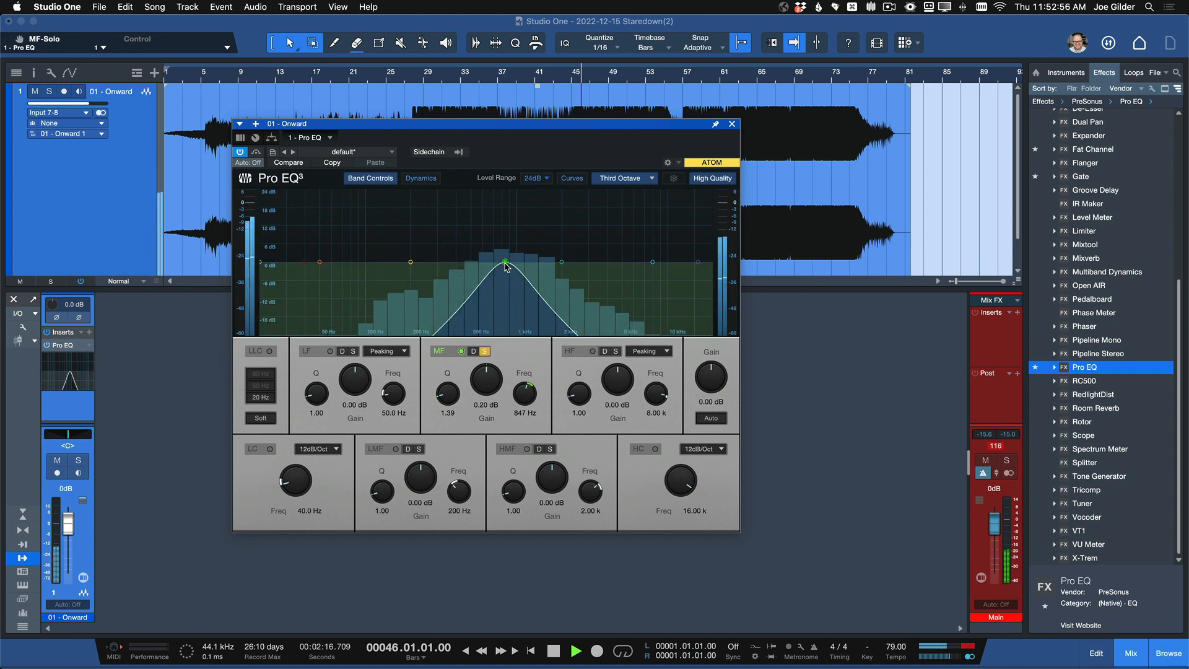
pyautogui.moveTo(506, 263)
pyautogui.mouseDown()
pyautogui.moveTo(408, 261)
pyautogui.moveTo(512, 263)
pyautogui.mouseUp()
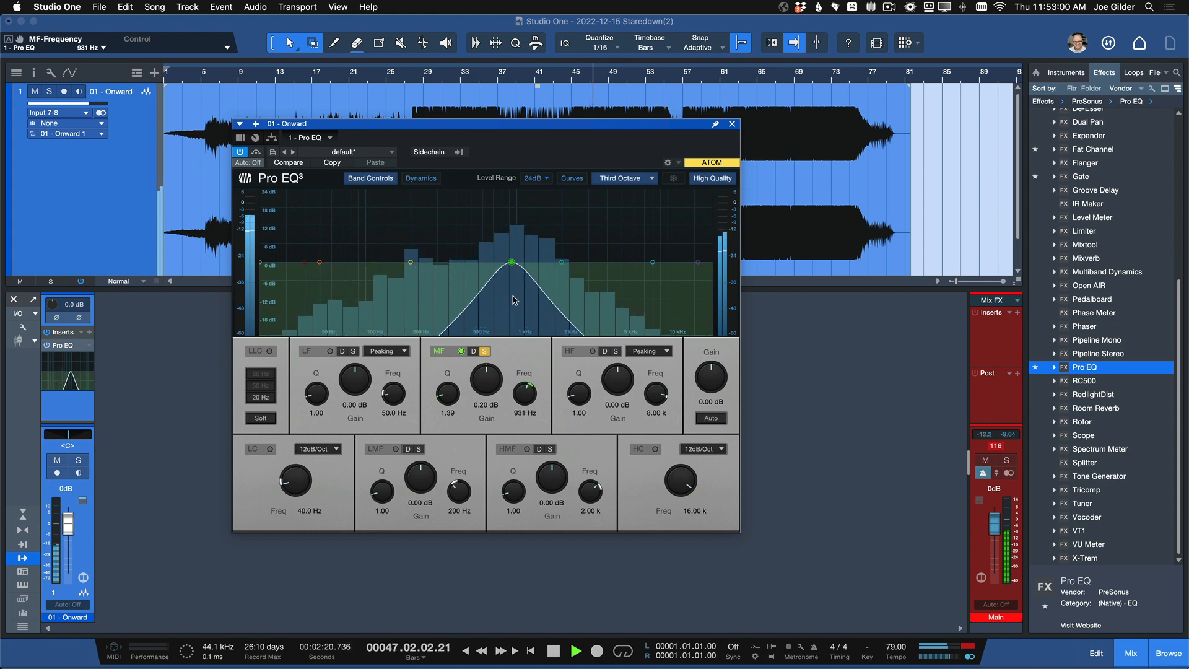
# End the soloed audition of the MF band and move the Pro EQ³ window lower to uncover the track's upper waveform
pyautogui.press('space')
pyautogui.click(486, 351)
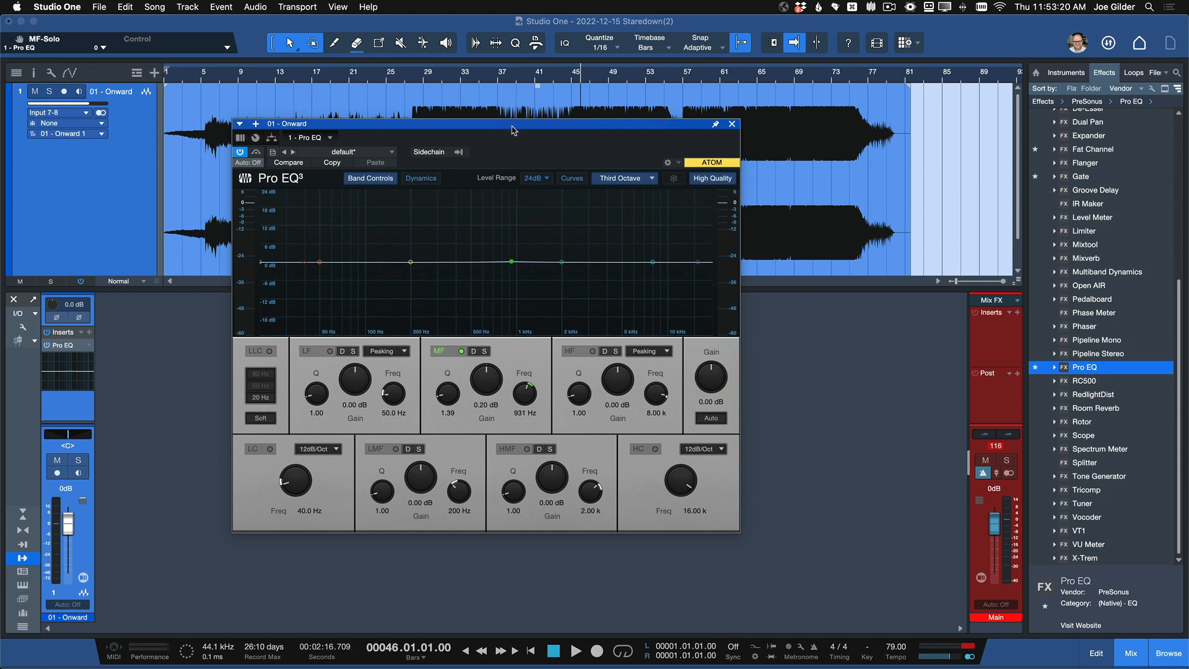
pyautogui.moveTo(516, 131); pyautogui.dragTo(593, 198)
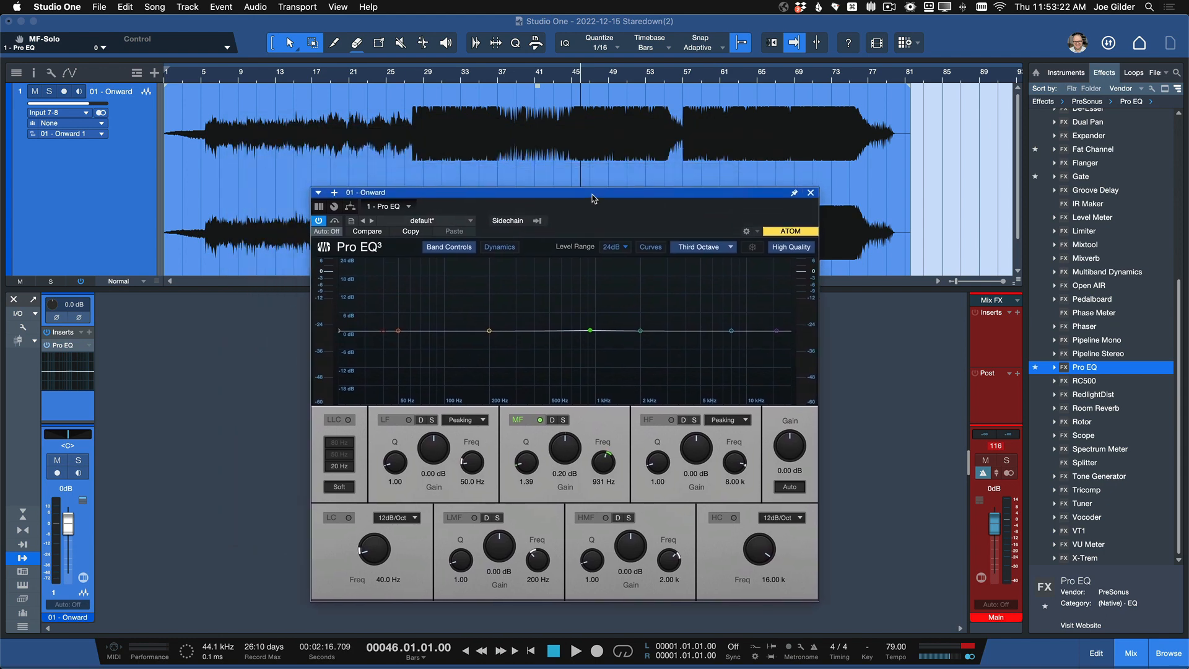